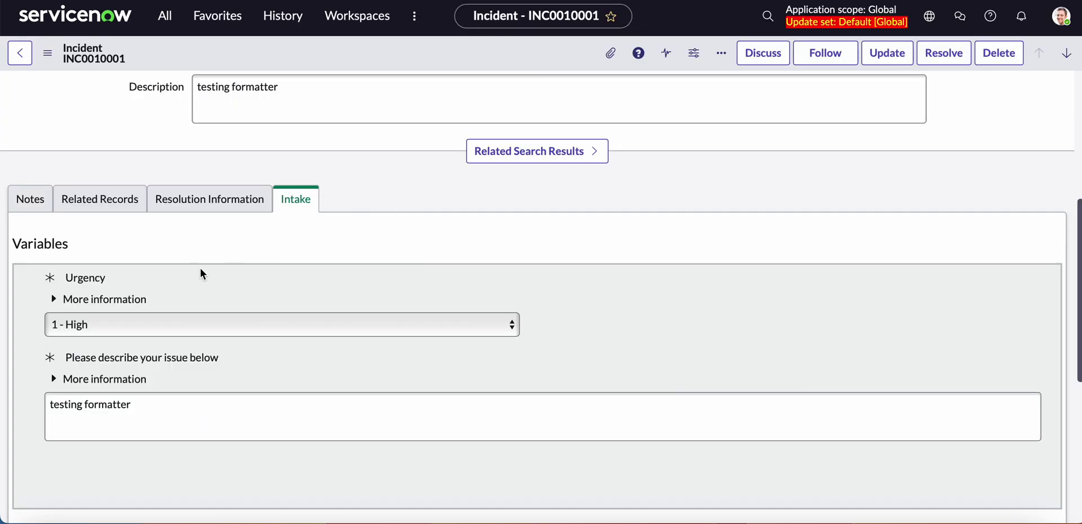
# Step: Open Configure > Form Layout from the incident form's additional actions menu
pyautogui.scroll(5, 212, 272)
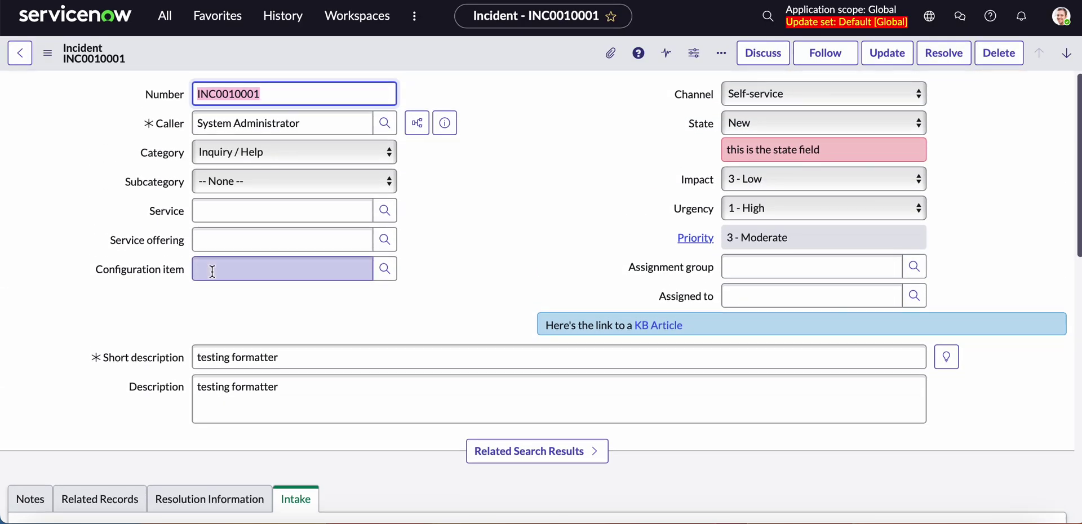
pyautogui.scroll(-4, 212, 272)
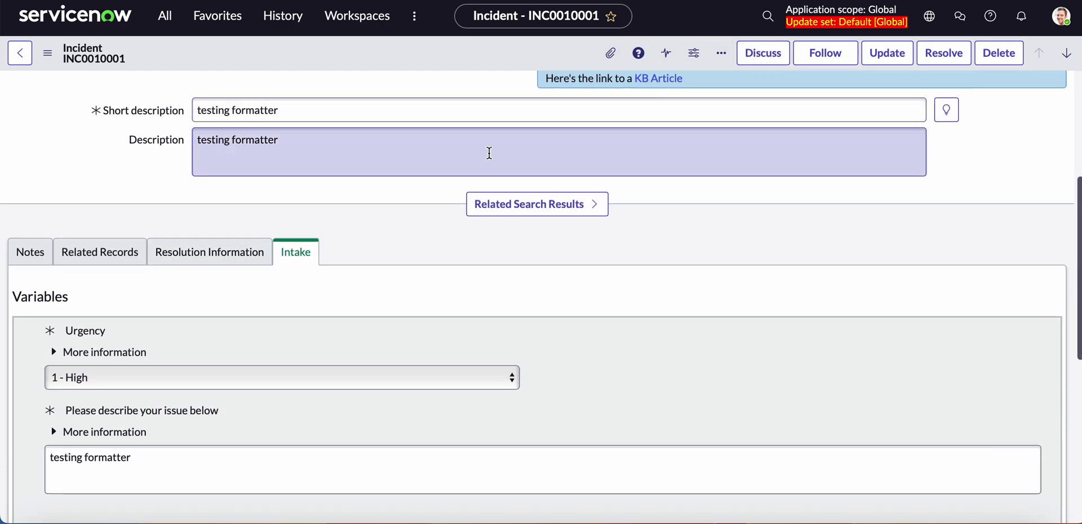
pyautogui.scroll(-2, 386, 225)
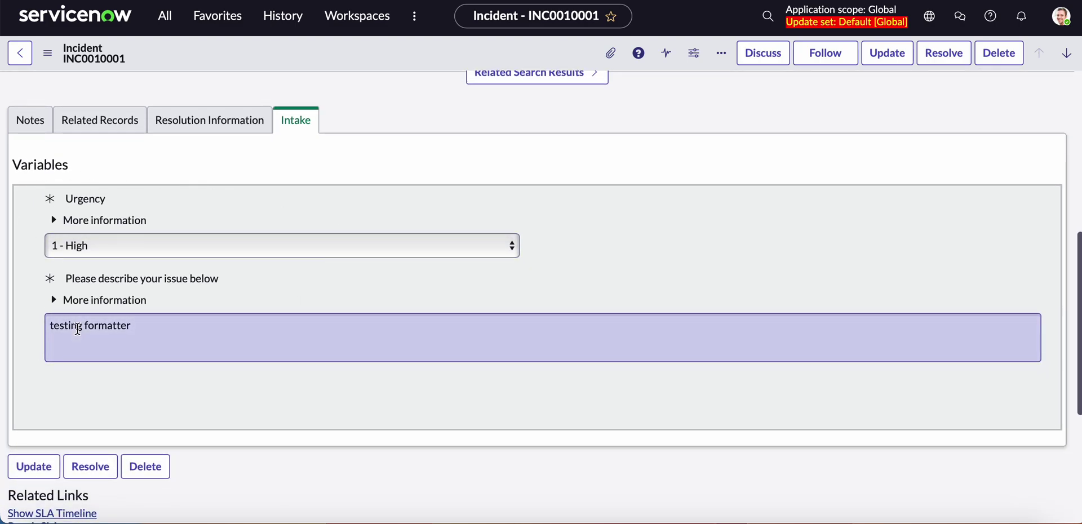
pyautogui.scroll(6, 78, 329)
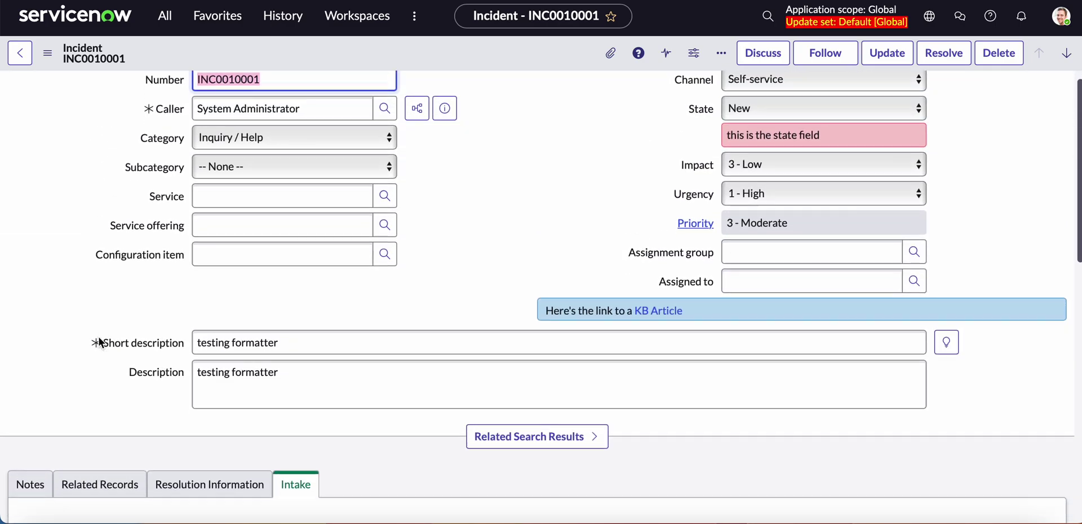
pyautogui.scroll(-6, 100, 343)
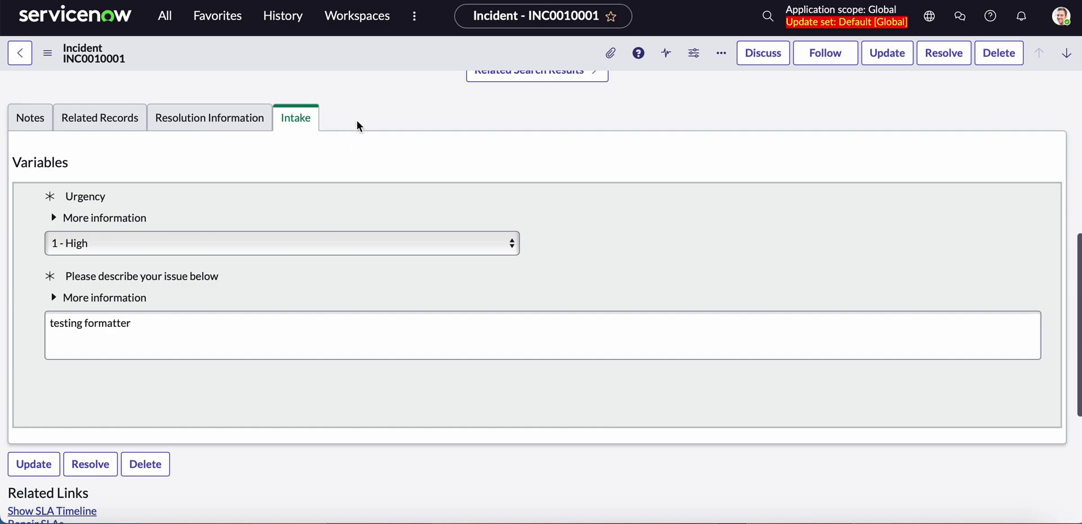
pyautogui.scroll(7, 356, 119)
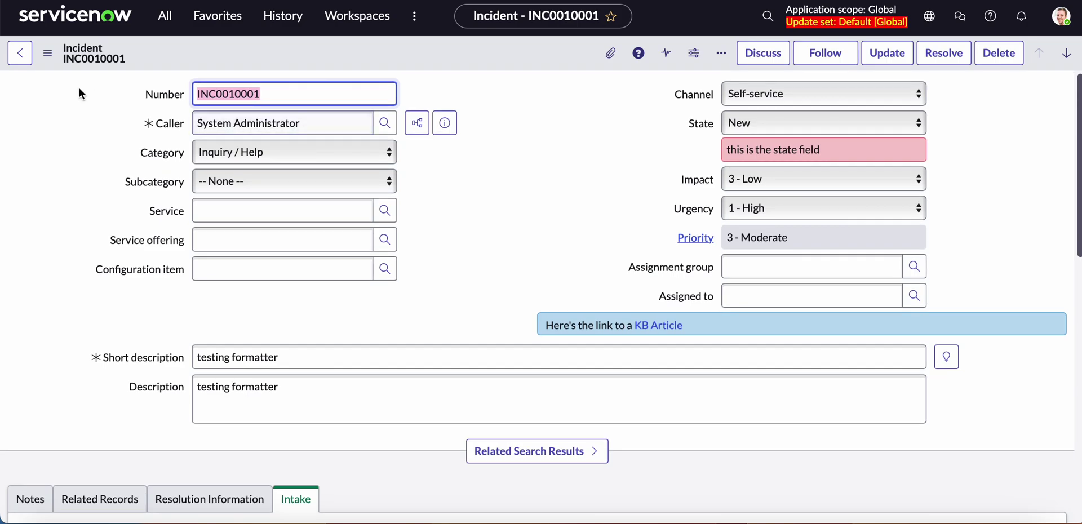
pyautogui.click(48, 60)
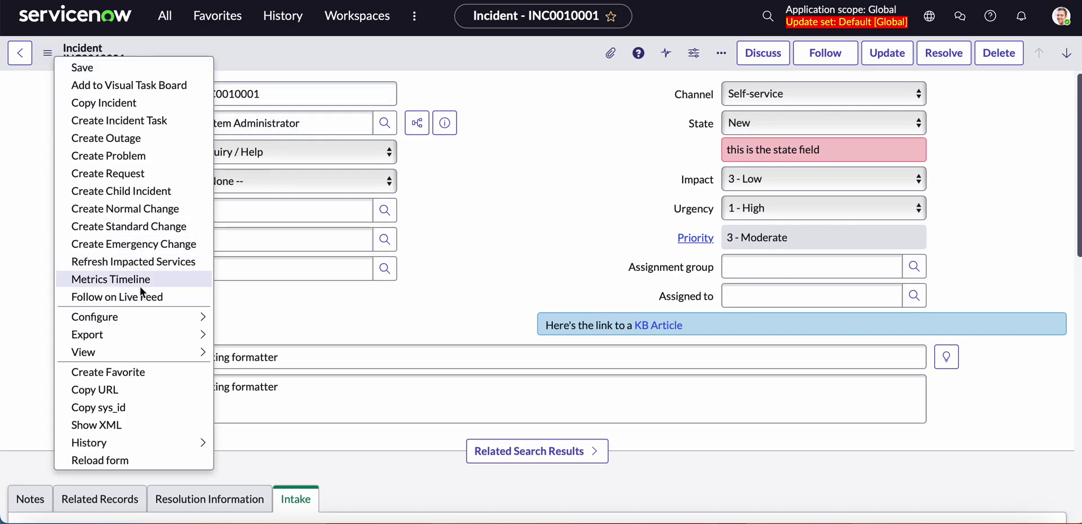
pyautogui.moveTo(179, 321)
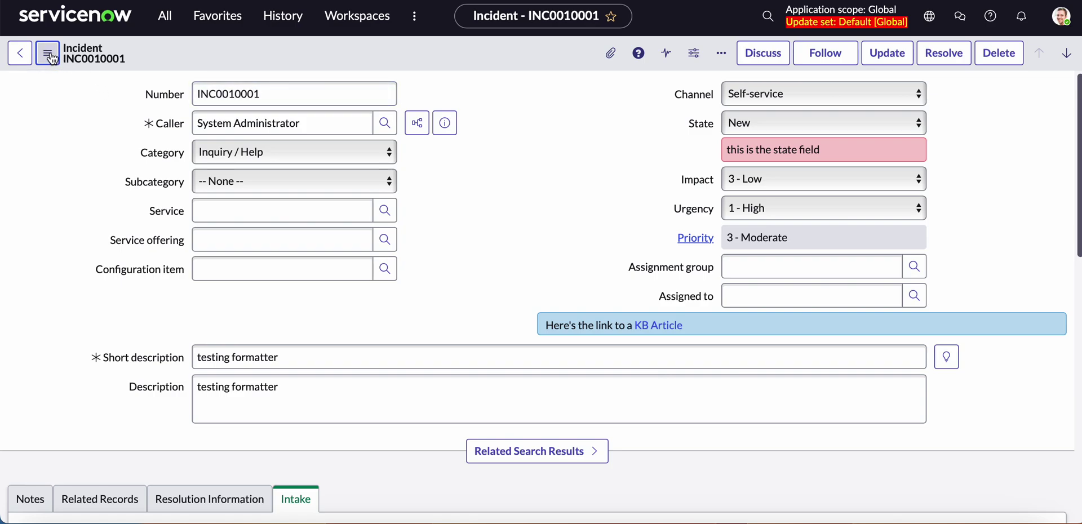
pyautogui.click(49, 56)
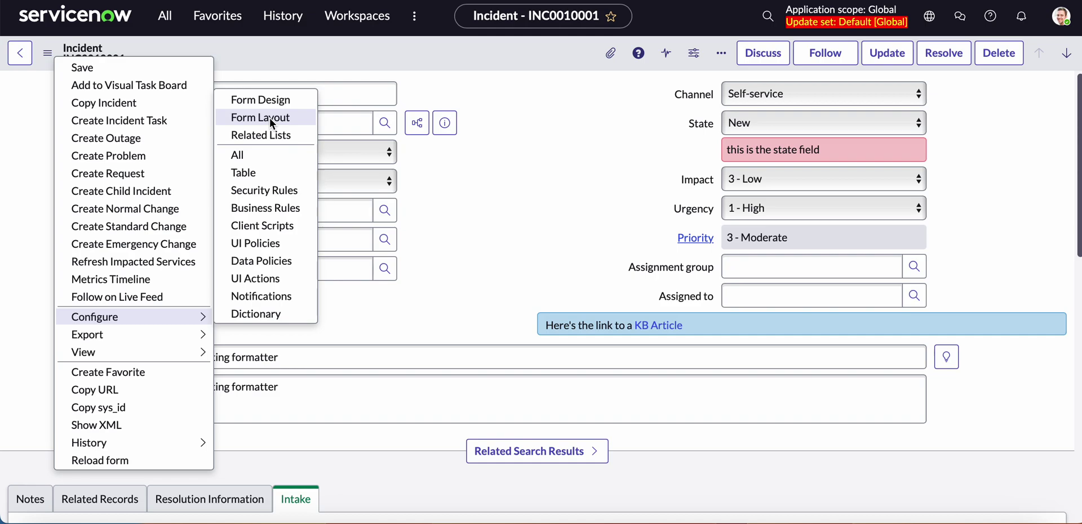
pyautogui.press('Escape')
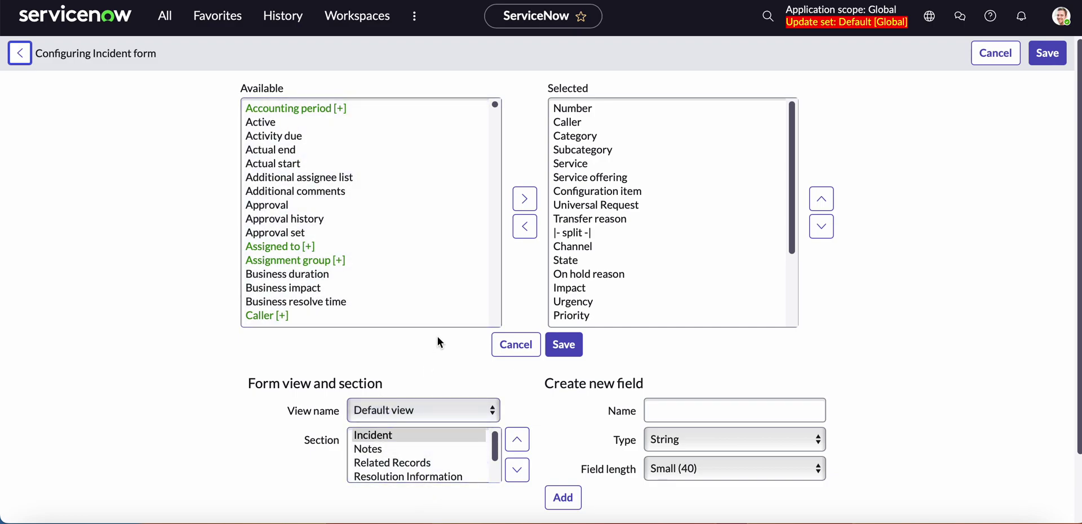
# Step: Create a new layout section captioned 'Form' for the Incident form
pyautogui.scroll(-2, 437, 335)
pyautogui.moveTo(388, 359); pyautogui.dragTo(434, 376)
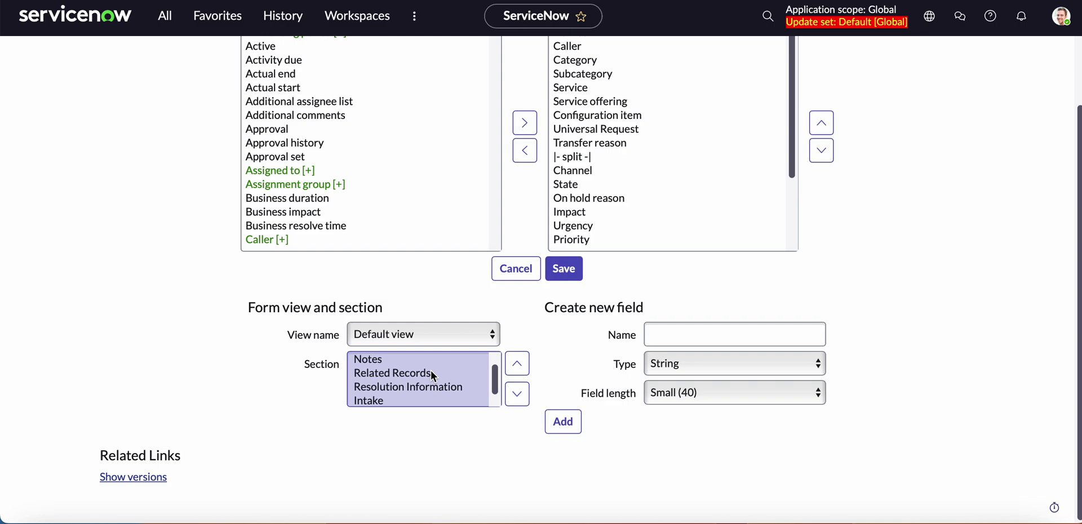
pyautogui.scroll(-1, 430, 370)
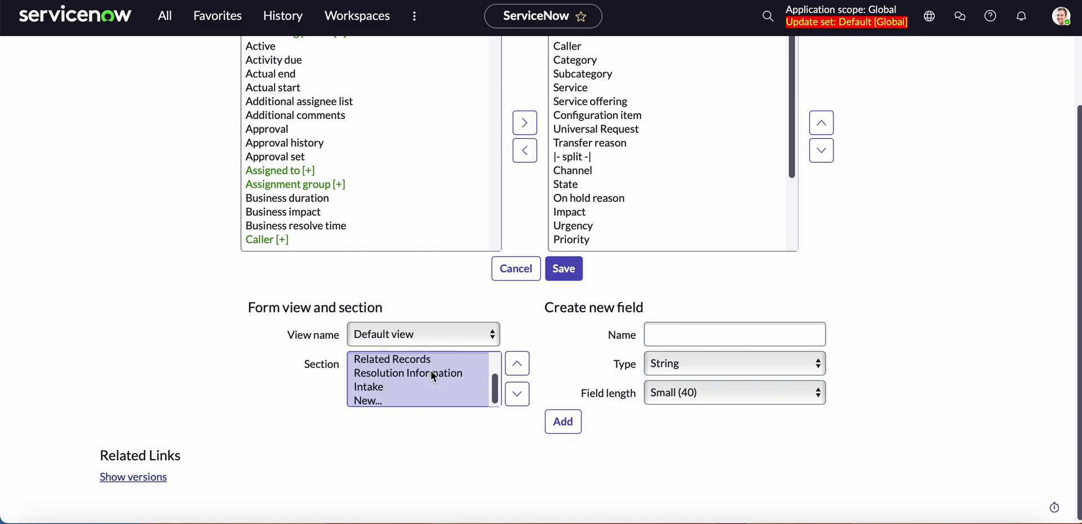
pyautogui.click(380, 397)
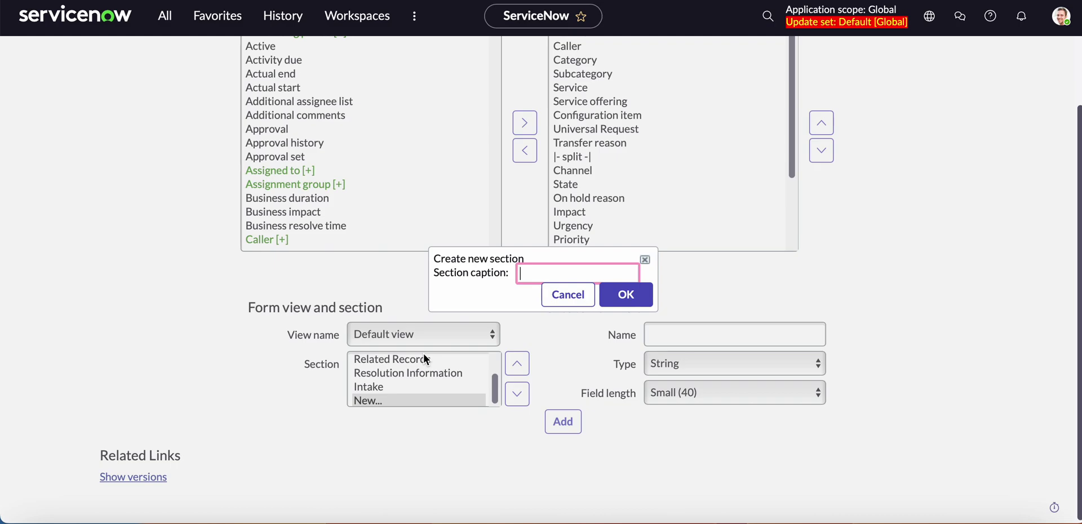
pyautogui.write('Forms')
pyautogui.press('BackSpace')
pyautogui.click(522, 272)
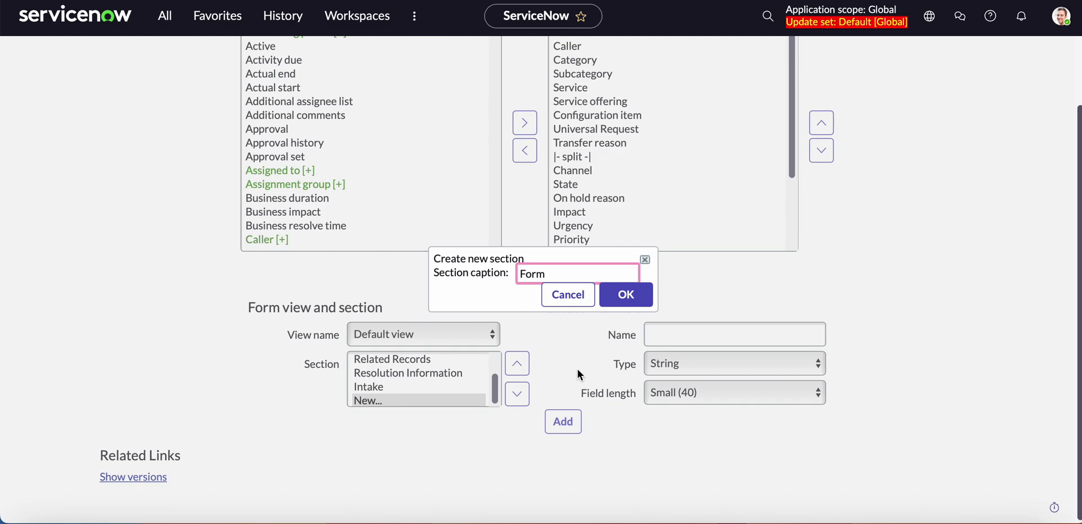
pyautogui.click(627, 295)
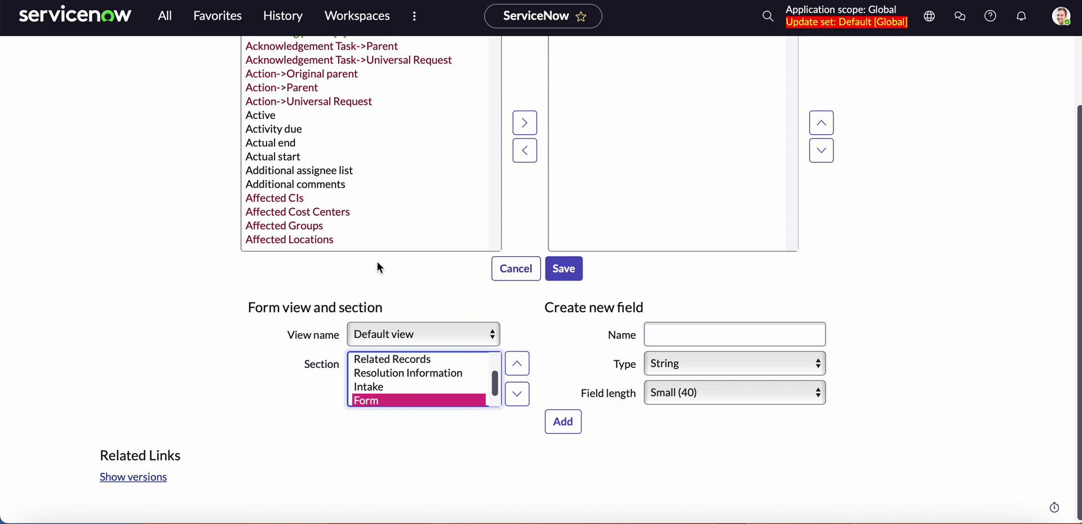
# Step: Save the Incident form layout with the new Form section
pyautogui.moveTo(377, 259); pyautogui.dragTo(381, 241)
pyautogui.click(524, 10)
pyautogui.click(570, 316)
pyautogui.click(572, 398)
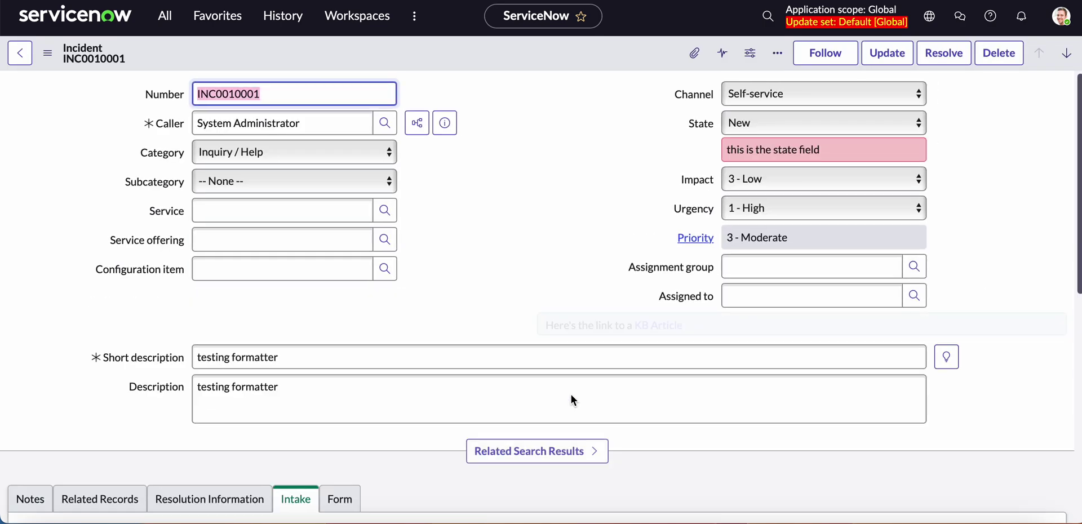
# Step: Compare the incident's empty Form tab with the Intake tab's variables
pyautogui.scroll(-3, 329, 458)
pyautogui.scroll(-1, 329, 458)
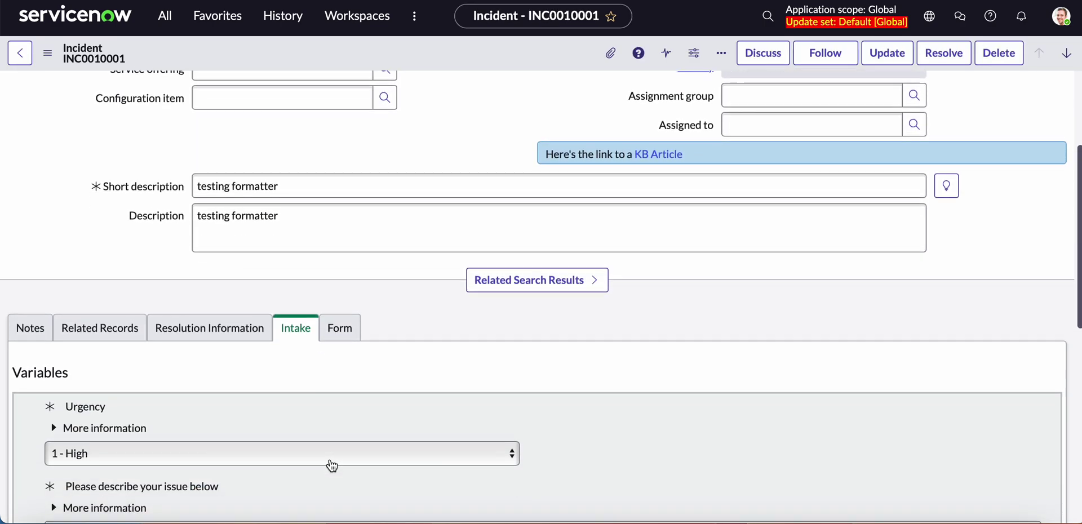
pyautogui.click(333, 331)
pyautogui.click(295, 327)
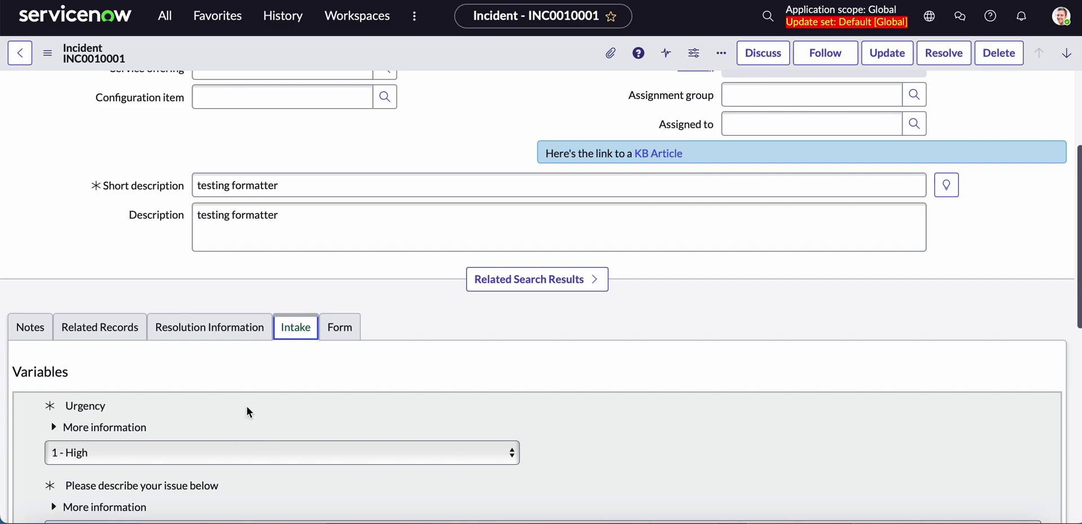
pyautogui.click(336, 332)
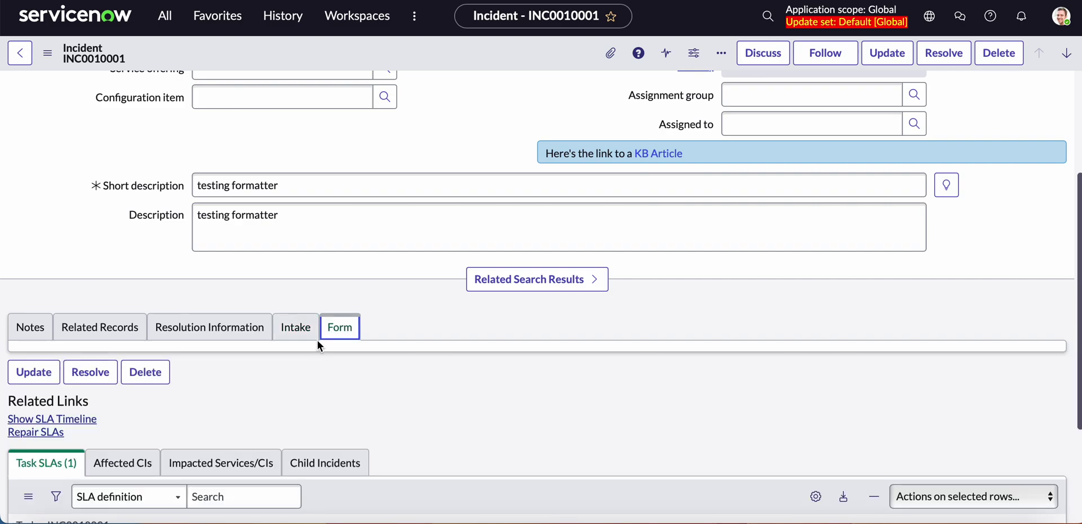
pyautogui.click(299, 341)
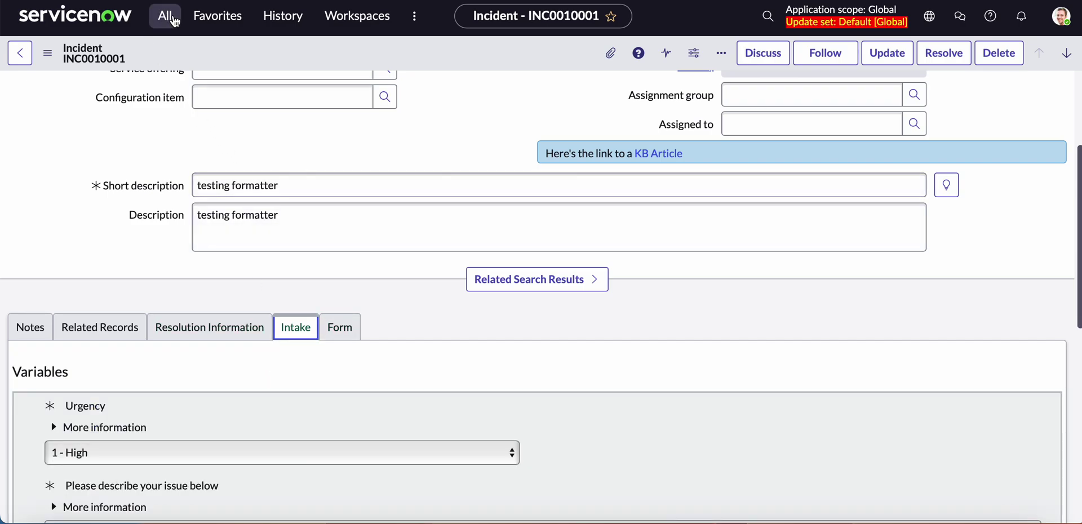
pyautogui.click(292, 104)
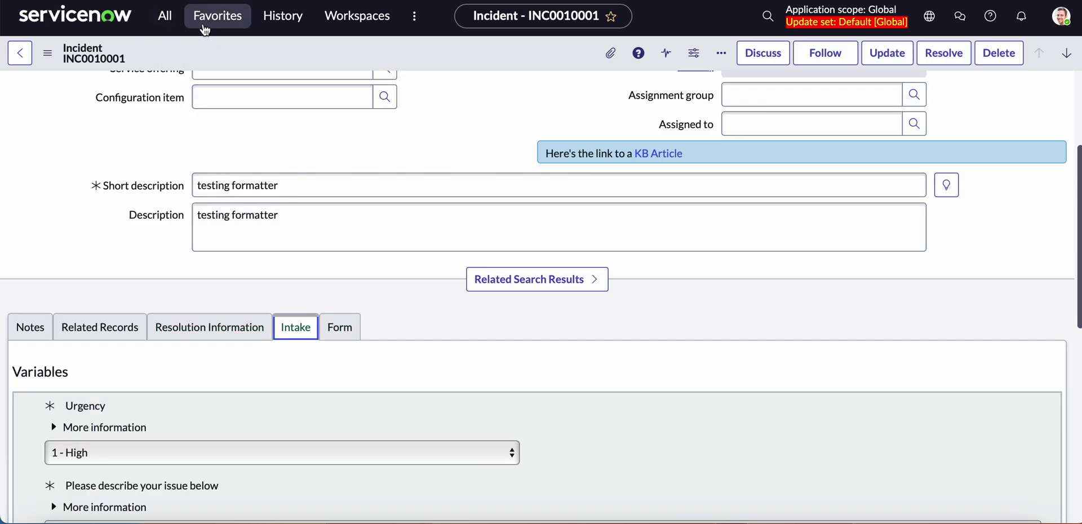
# Step: Filter the navigator for 'formatter' and open System UI > Formatters
pyautogui.click(162, 17)
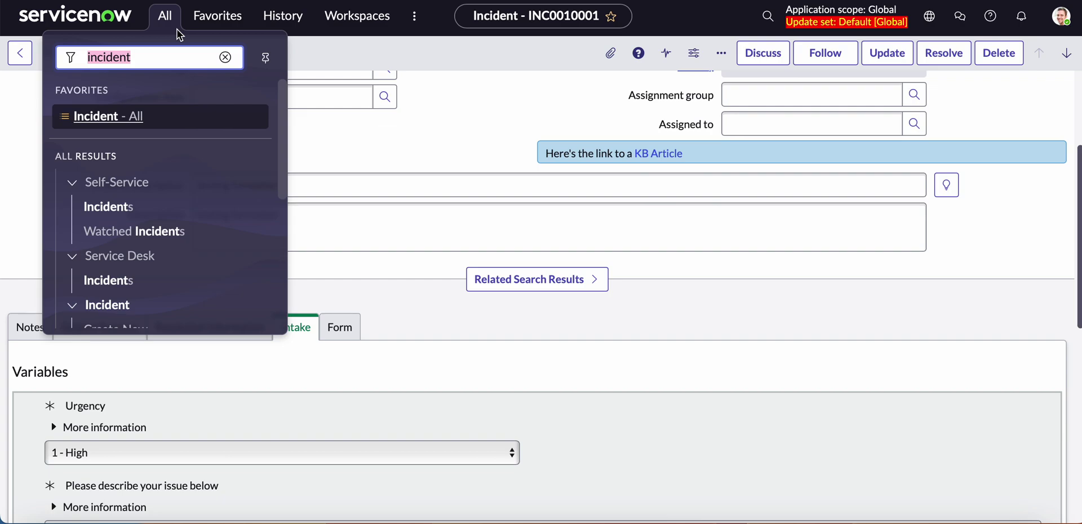
pyautogui.write('formatter')
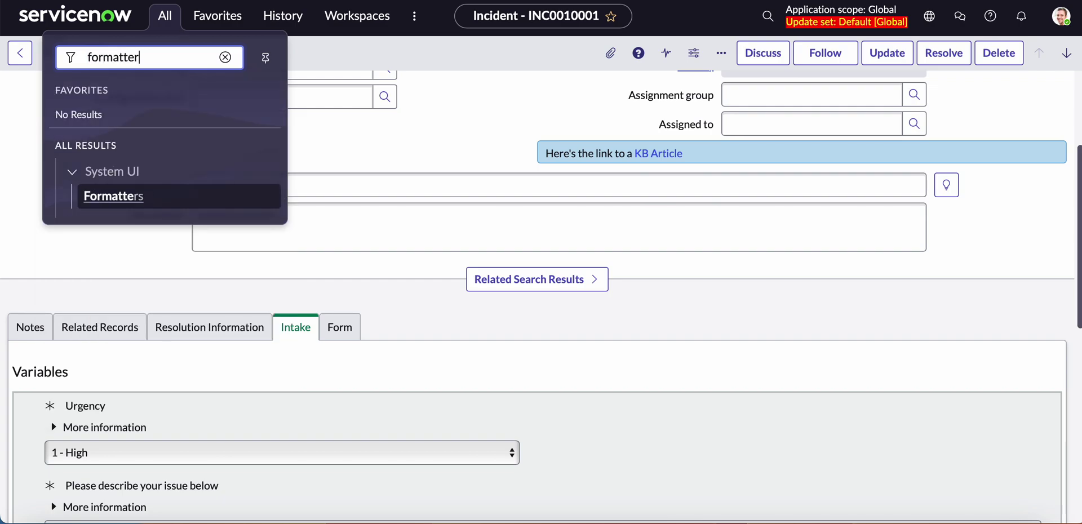
pyautogui.click(115, 196)
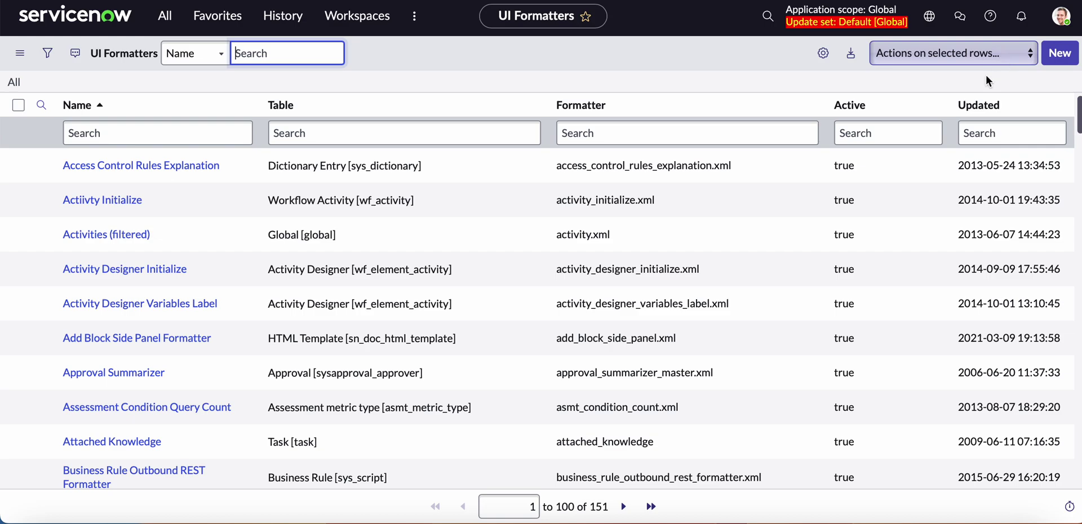
# Step: Sort formatters by last updated and open the Intake form formatter record
pyautogui.click(981, 107)
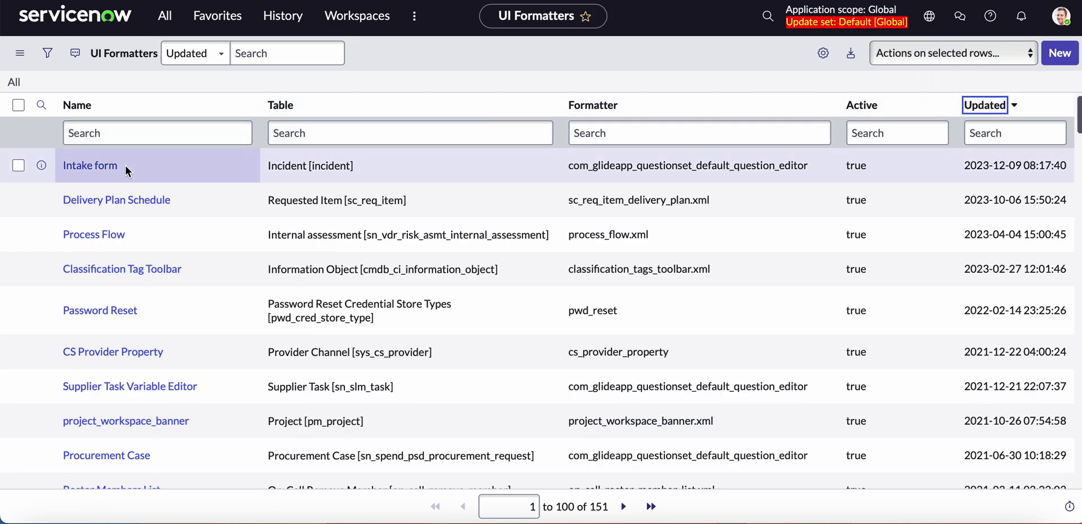
pyautogui.click(99, 175)
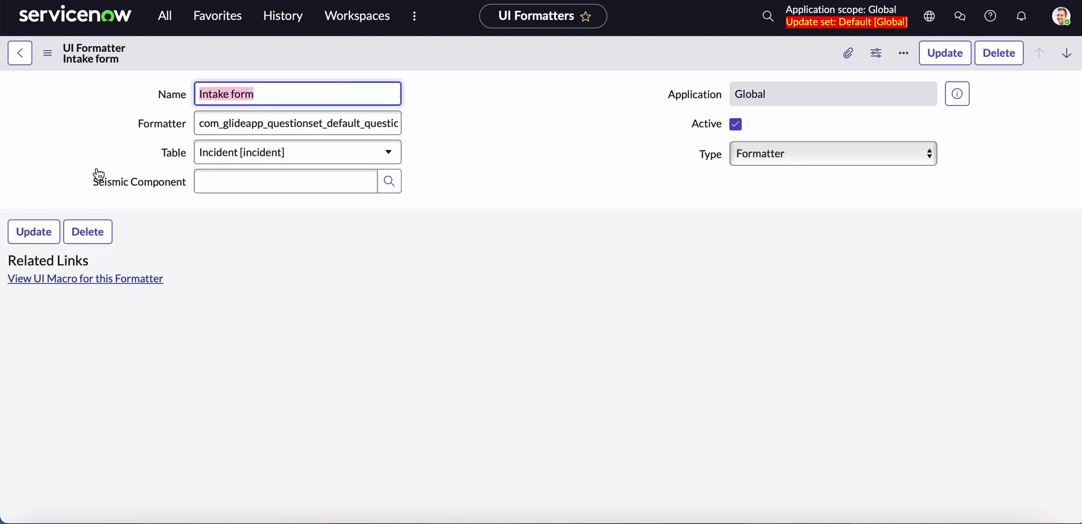
pyautogui.click(22, 55)
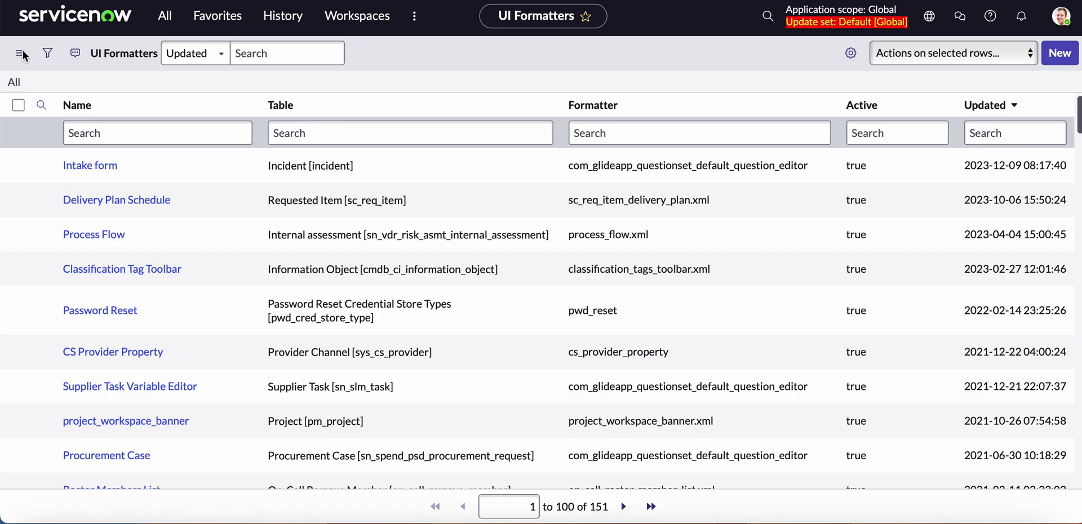
pyautogui.click(1060, 53)
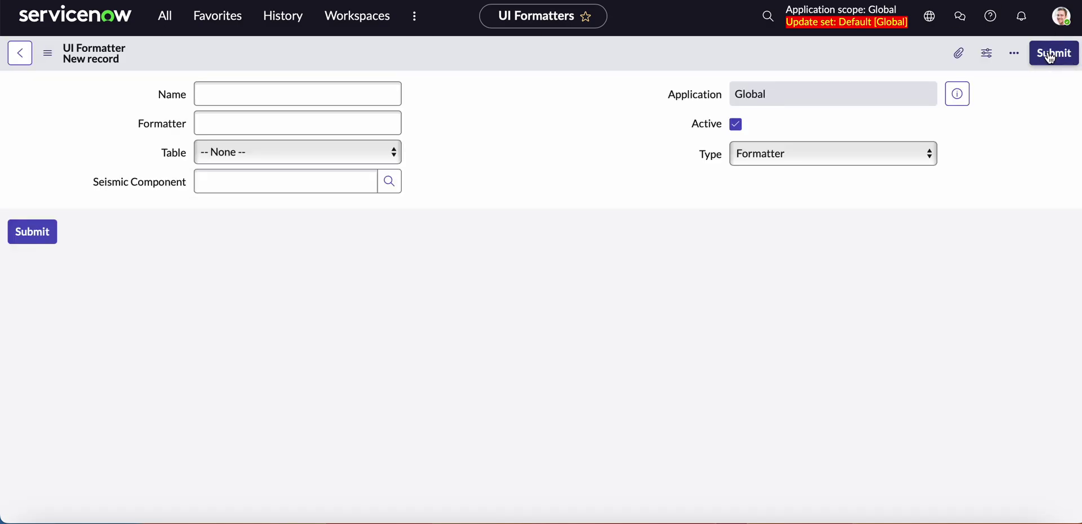
pyautogui.click(21, 55)
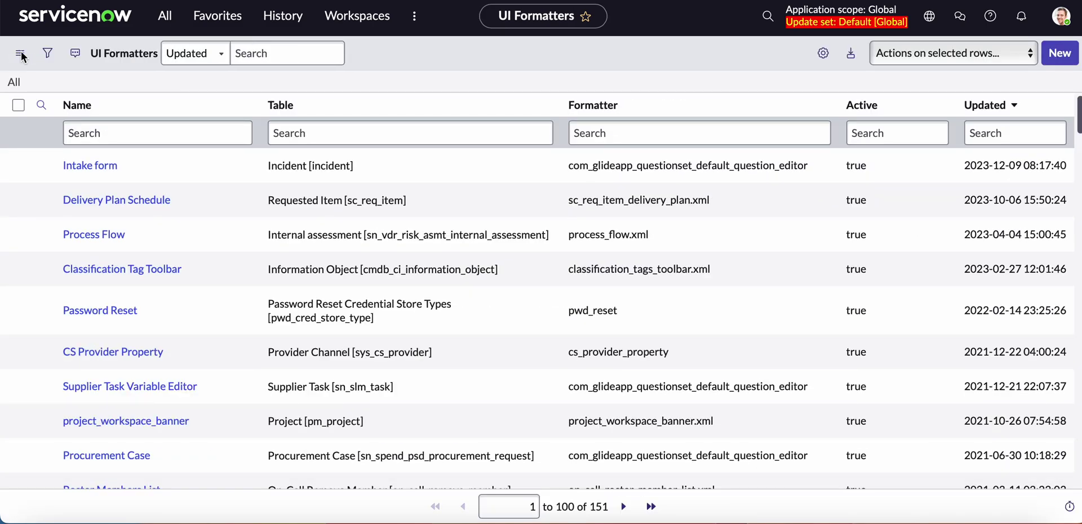
pyautogui.click(95, 167)
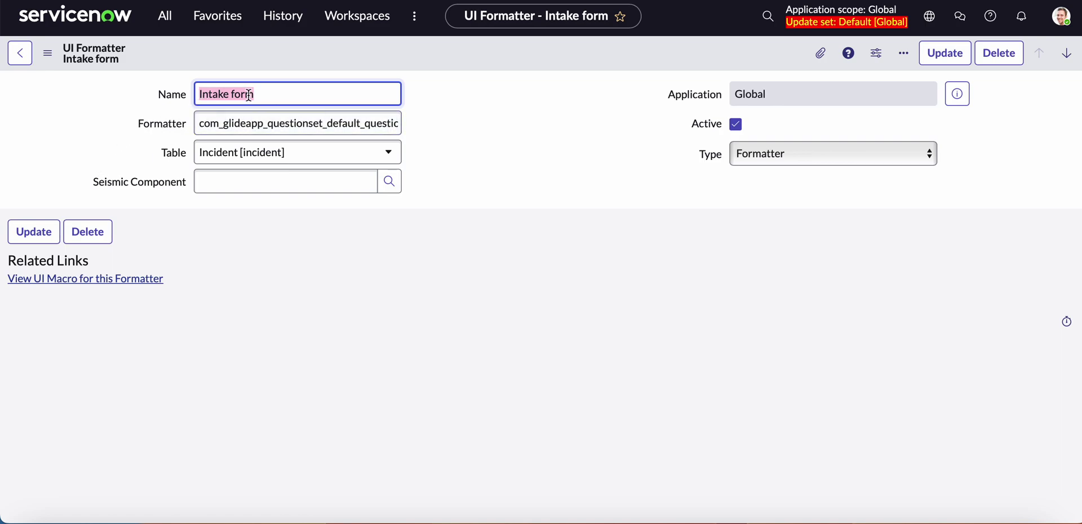
# Step: Select and read the Formatter value com_glideapp_questionset_default_question_editor
pyautogui.click(201, 125)
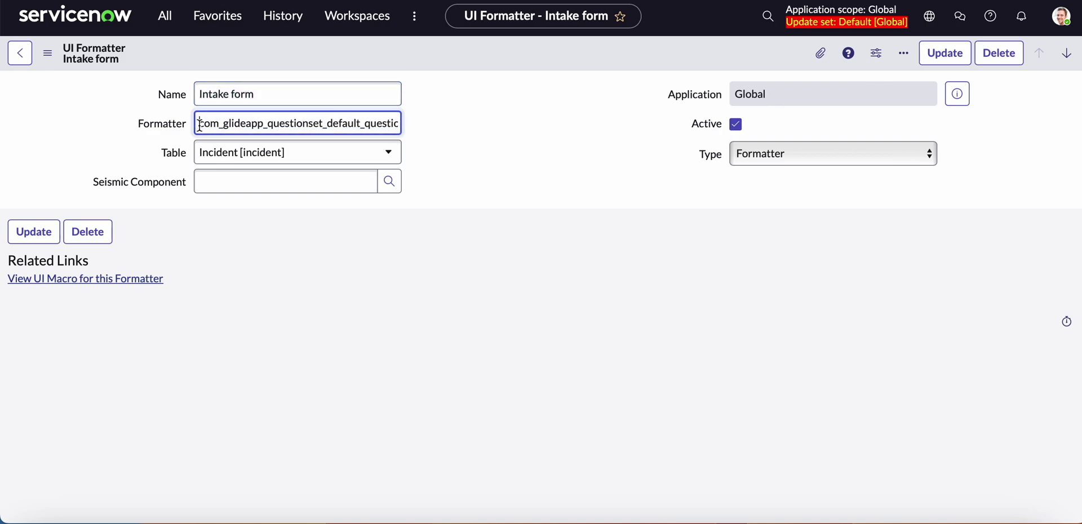
pyautogui.moveTo(201, 124); pyautogui.dragTo(413, 127)
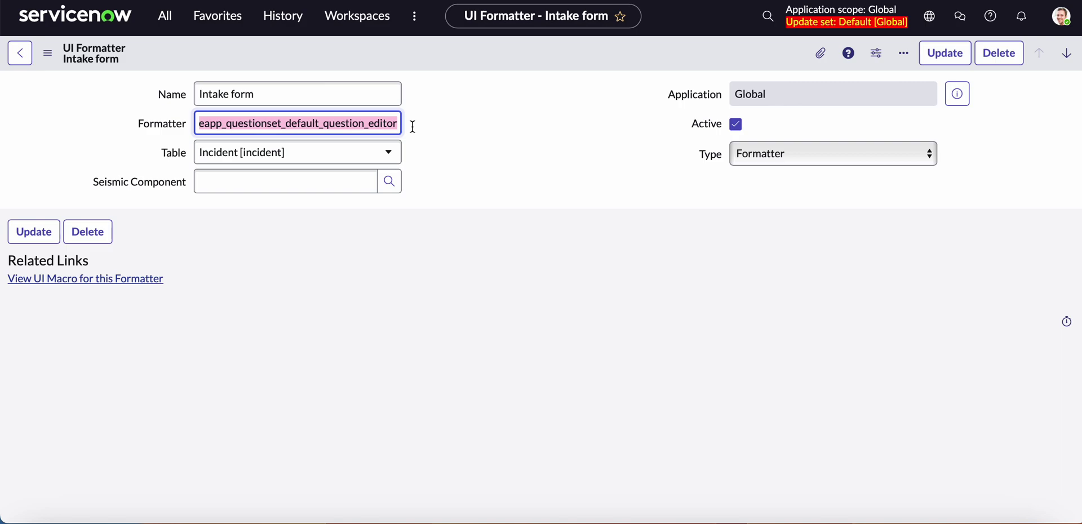
pyautogui.moveTo(413, 127); pyautogui.dragTo(182, 117)
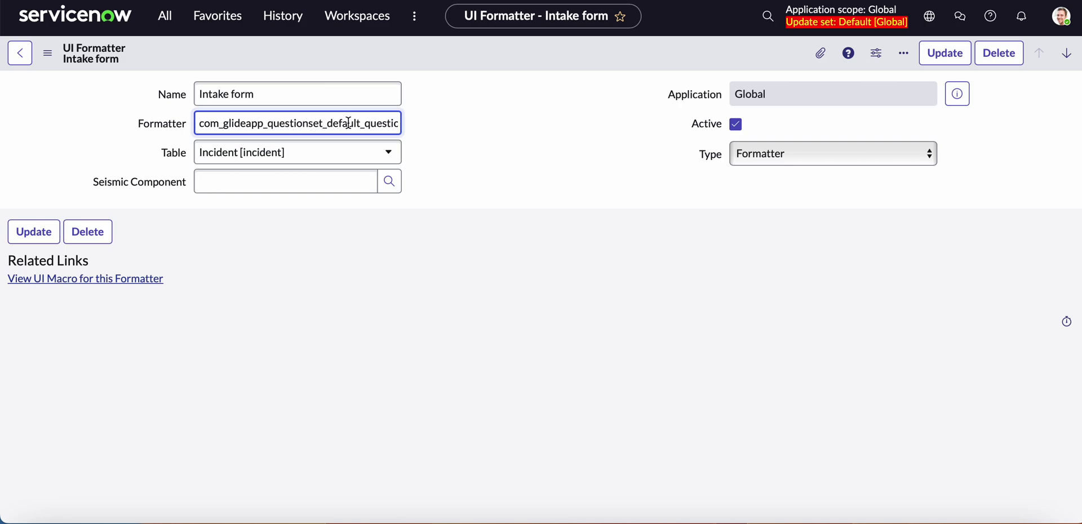
pyautogui.moveTo(349, 122); pyautogui.dragTo(405, 124)
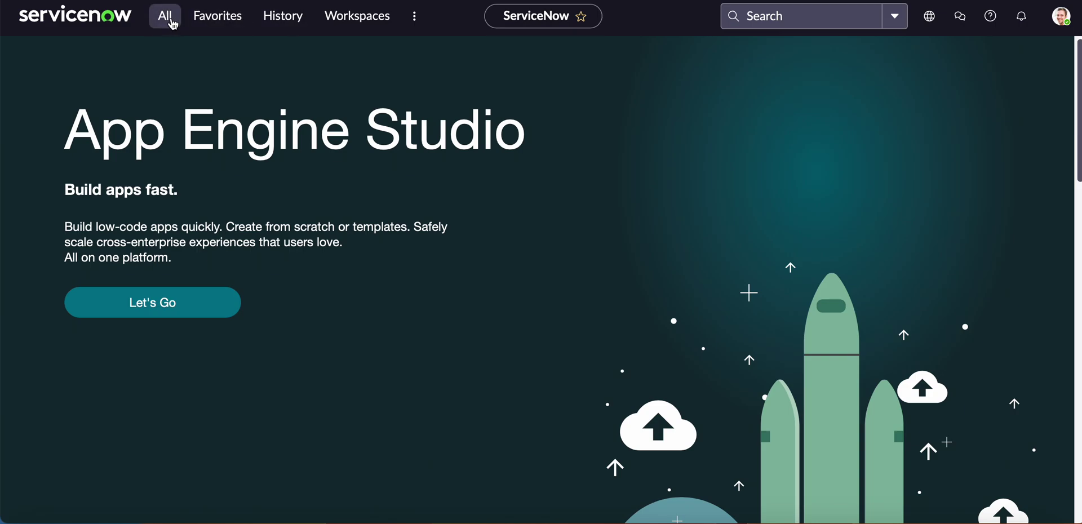
# Step: Open Favorites > Incident - All and scroll to INC0010001's Intake variables
pyautogui.click(174, 22)
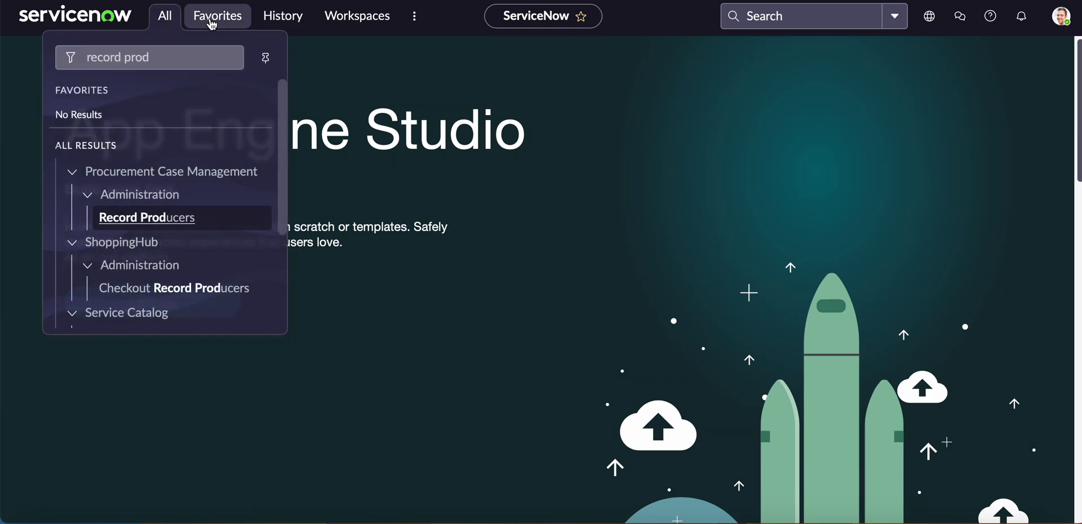
pyautogui.click(212, 18)
pyautogui.click(195, 386)
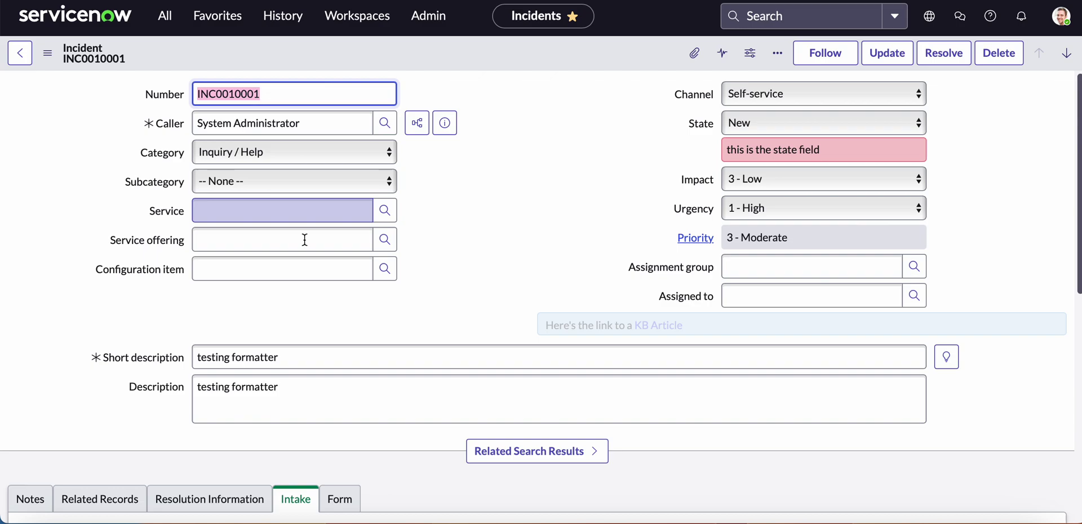
pyautogui.scroll(-5, 316, 314)
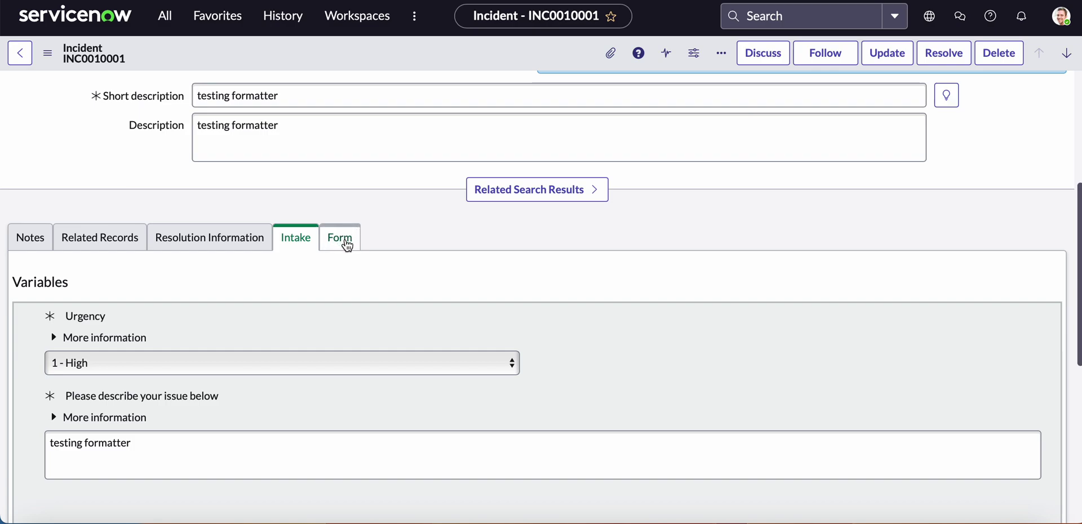
# Step: Choose Configure > Form Layout from the incident form's additional actions menu
pyautogui.click(54, 62)
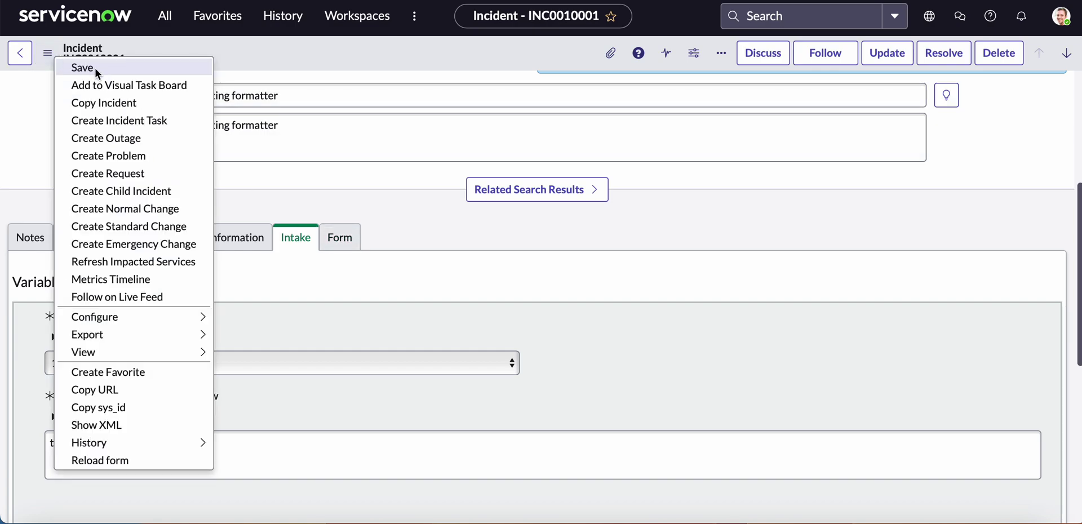
pyautogui.moveTo(147, 315)
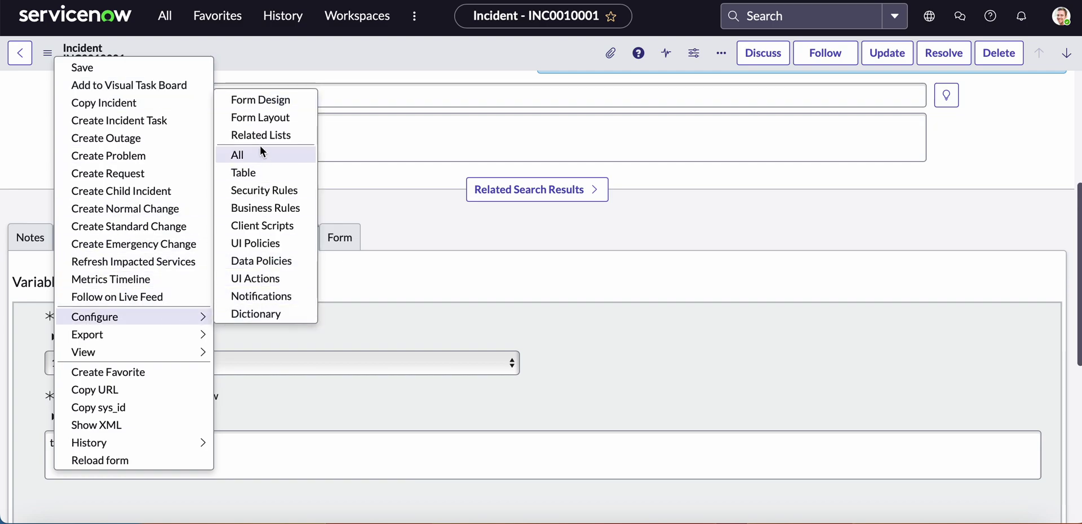
pyautogui.click(260, 113)
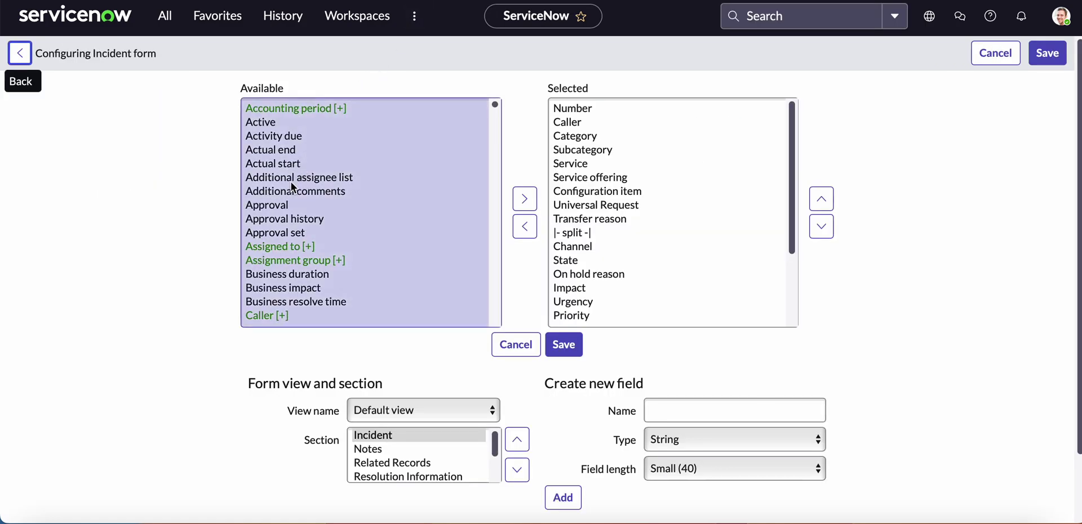
pyautogui.click(293, 187)
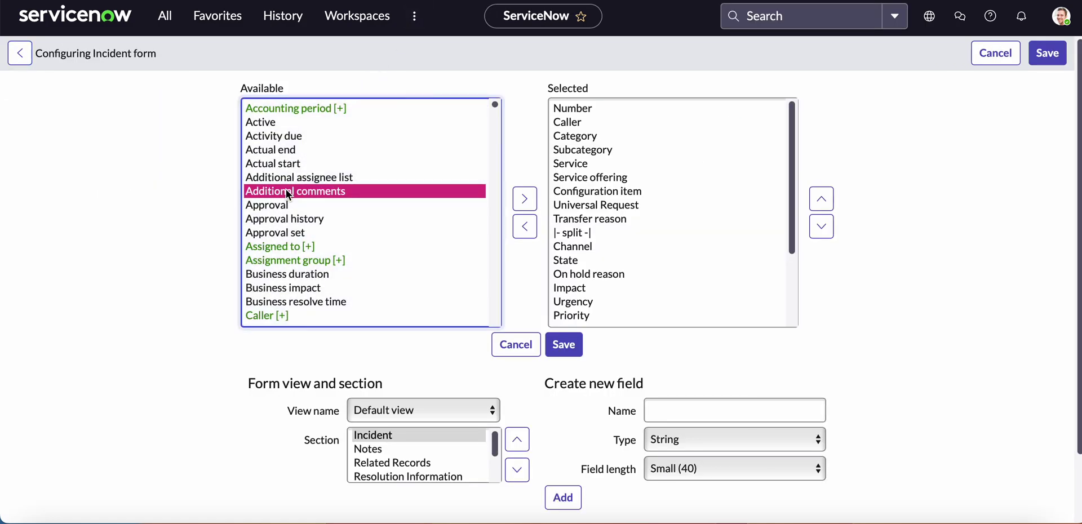
pyautogui.write('int')
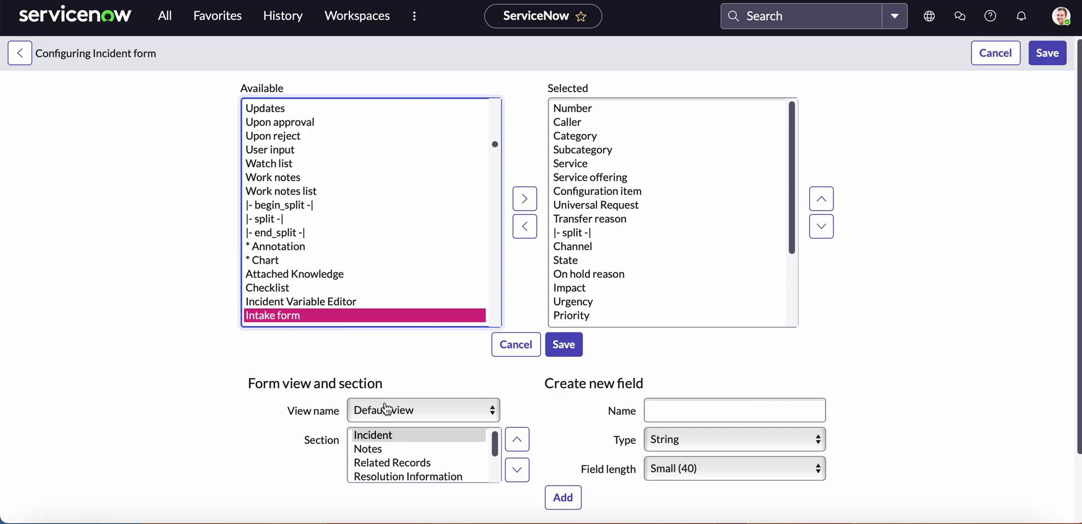
pyautogui.click(403, 438)
pyautogui.scroll(-3, 403, 436)
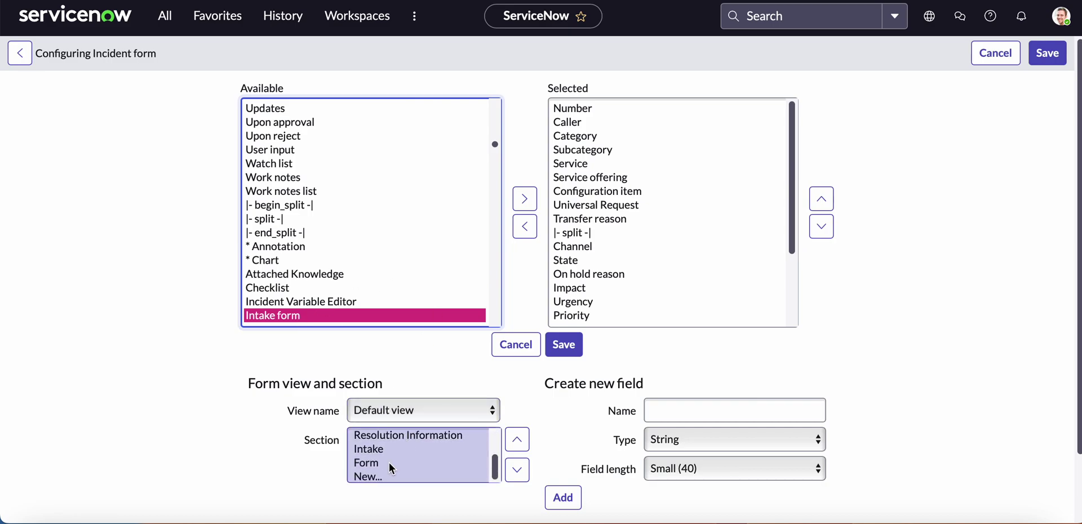
pyautogui.click(389, 463)
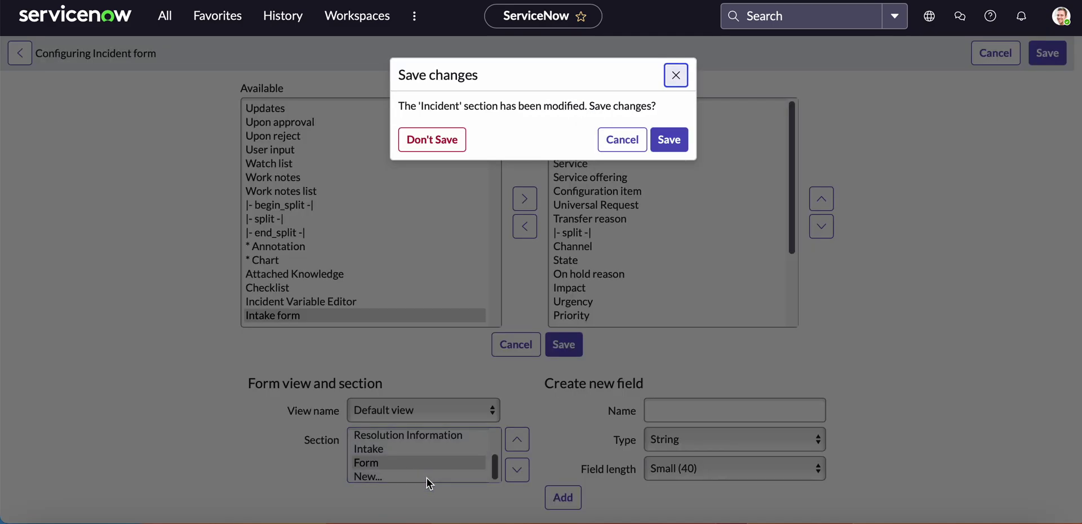
pyautogui.click(644, 144)
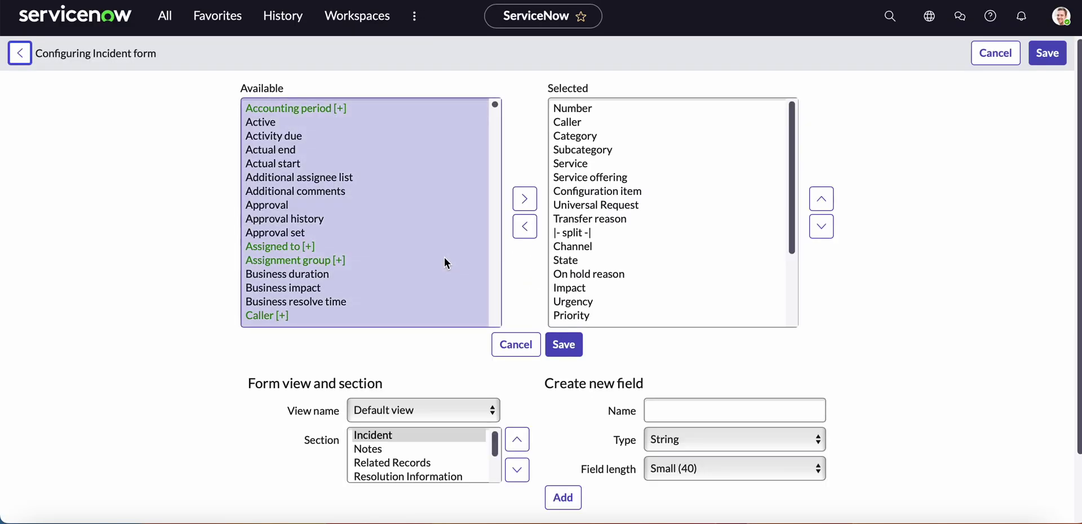
# Step: Add the Intake form formatter to the Form section and save the layout
pyautogui.scroll(-1, 432, 338)
pyautogui.scroll(-2, 434, 419)
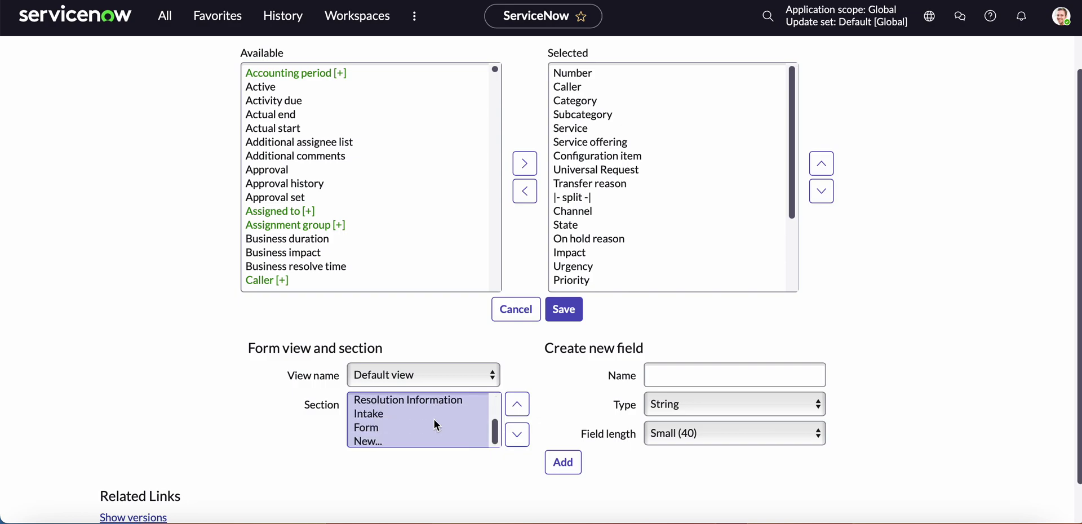
pyautogui.click(386, 429)
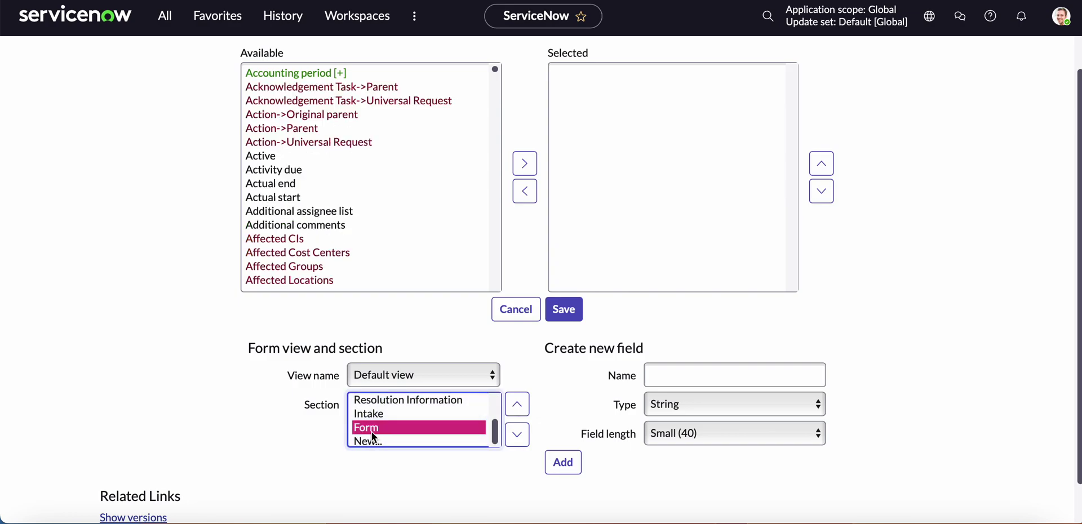
pyautogui.click(316, 185)
pyautogui.write('i')
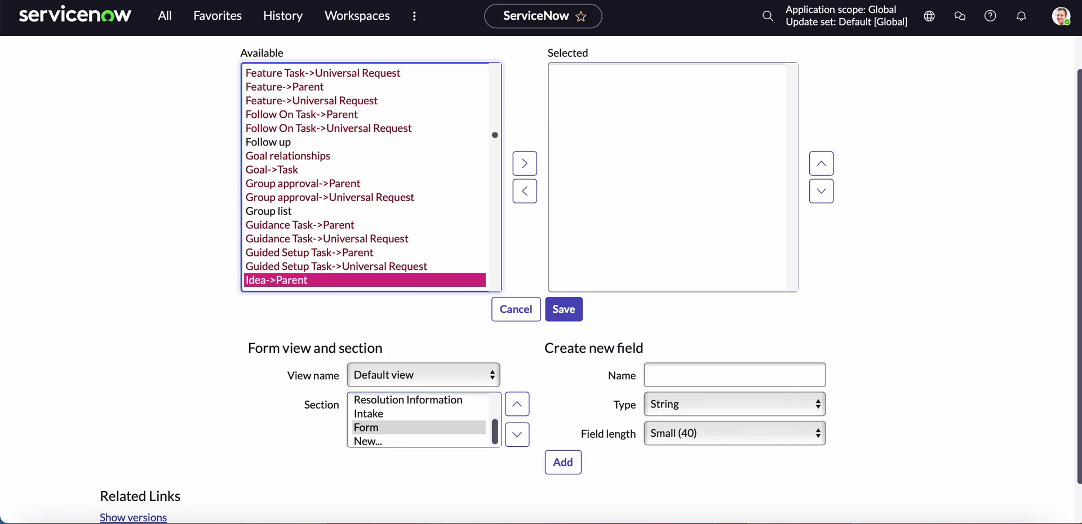
pyautogui.write('nta')
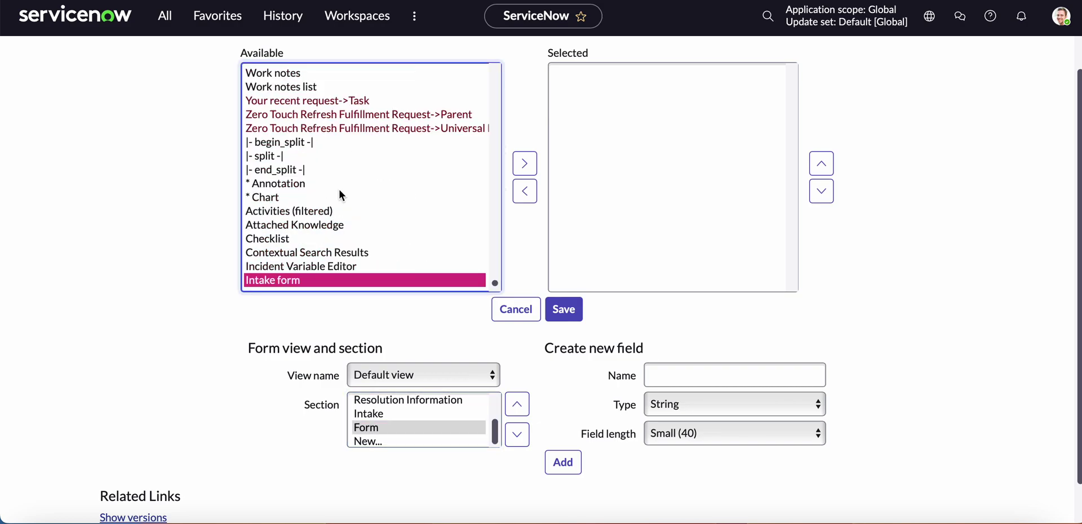
pyautogui.click(524, 163)
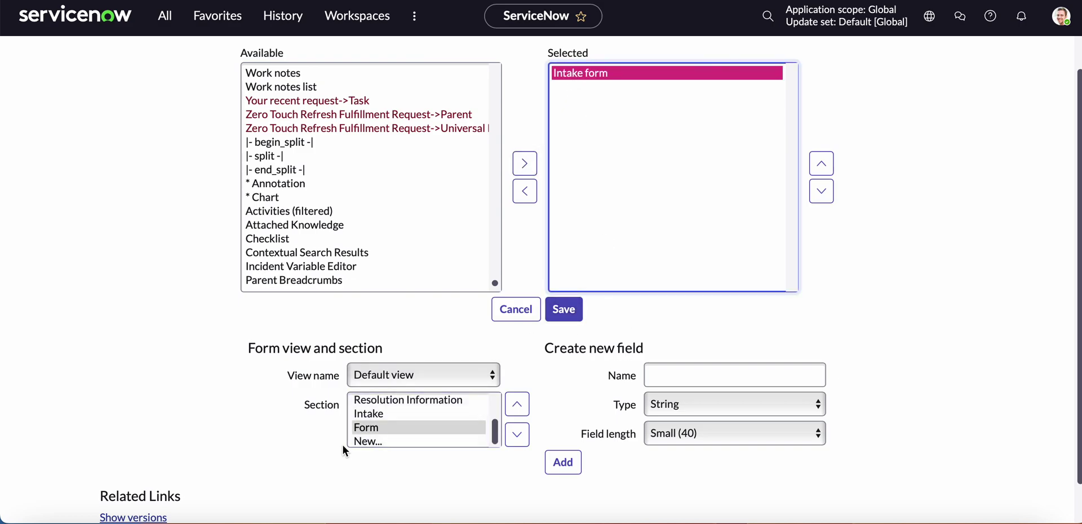
pyautogui.click(571, 314)
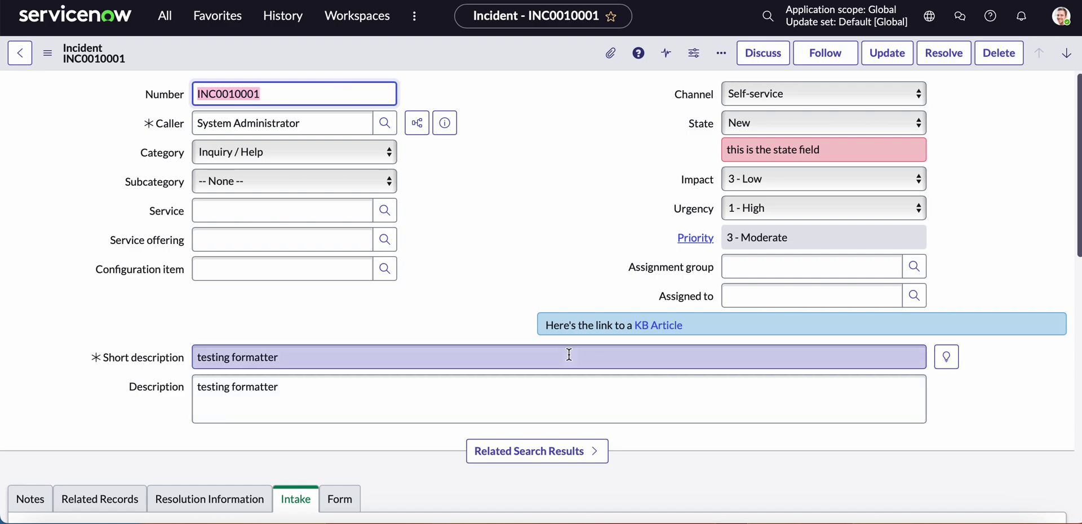
# Step: Scroll down and view the incident's Form tab with the Intake form formatter
pyautogui.scroll(-5, 569, 355)
pyautogui.click(350, 257)
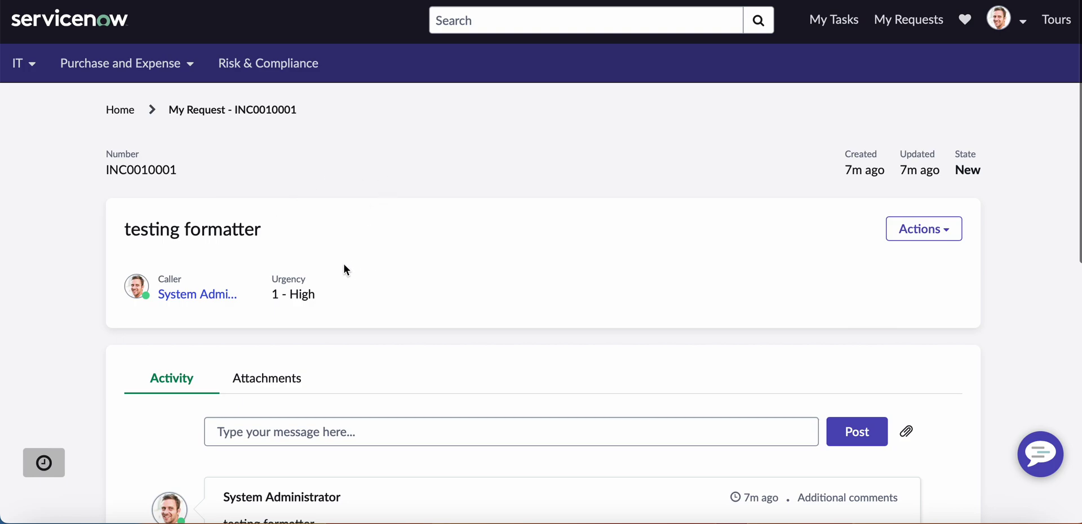
# Step: Search the portal for 'incident' and open the Create Incident item
pyautogui.click(125, 112)
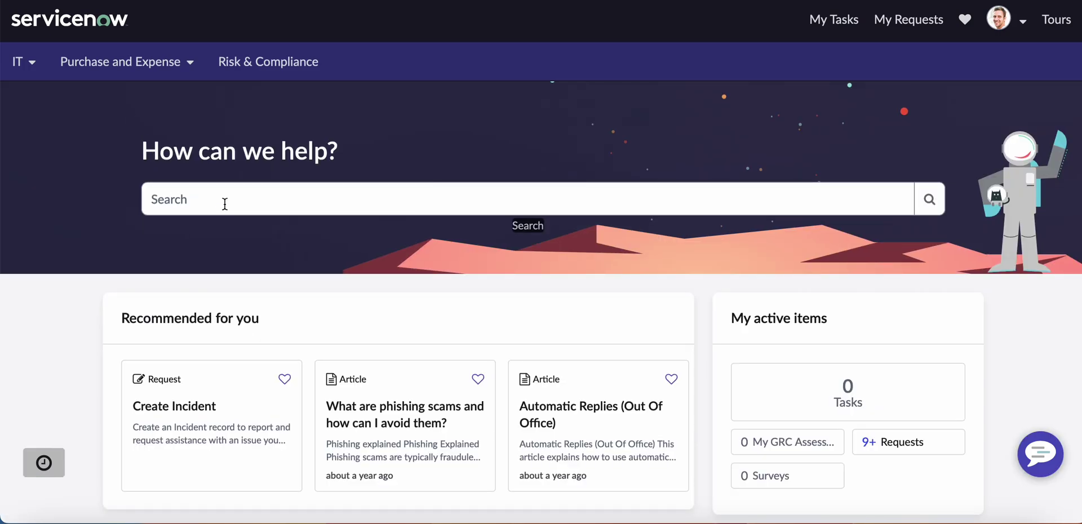
pyautogui.click(225, 204)
pyautogui.write('inci')
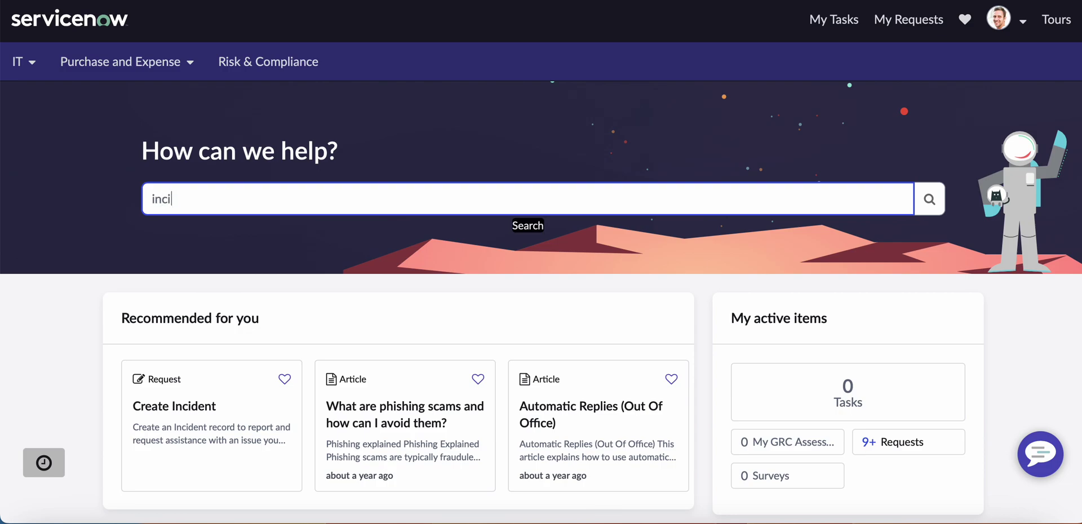
pyautogui.write('dent')
pyautogui.press('Return')
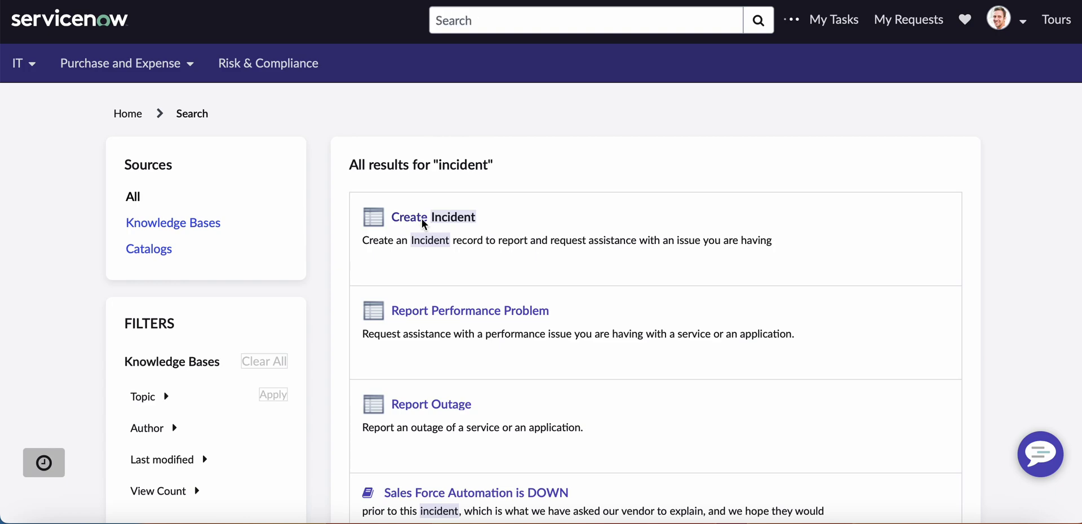
pyautogui.click(423, 221)
# Step: Set Urgency to 2 - Medium and enter the description 'testing testing demo'
pyautogui.scroll(-2, 389, 312)
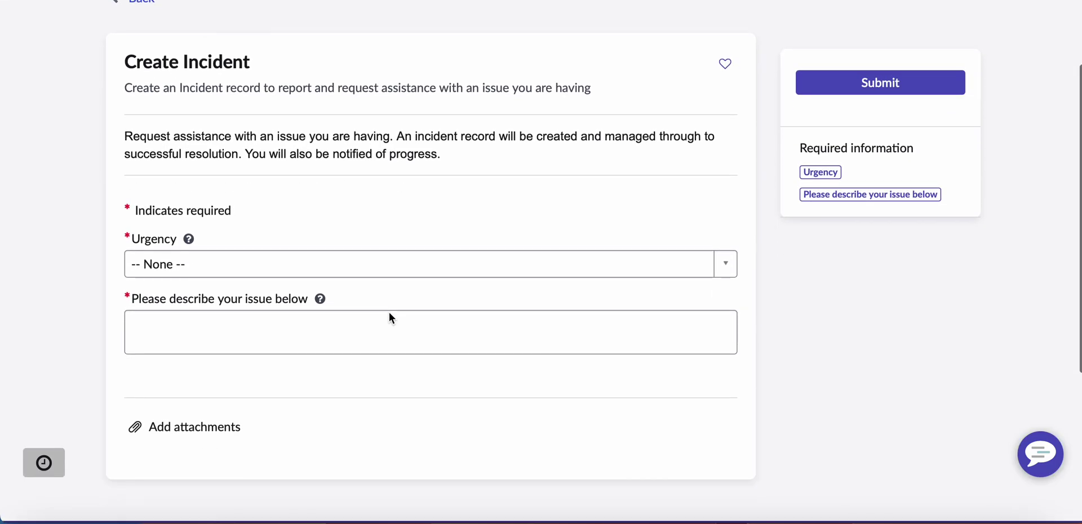
pyautogui.click(381, 260)
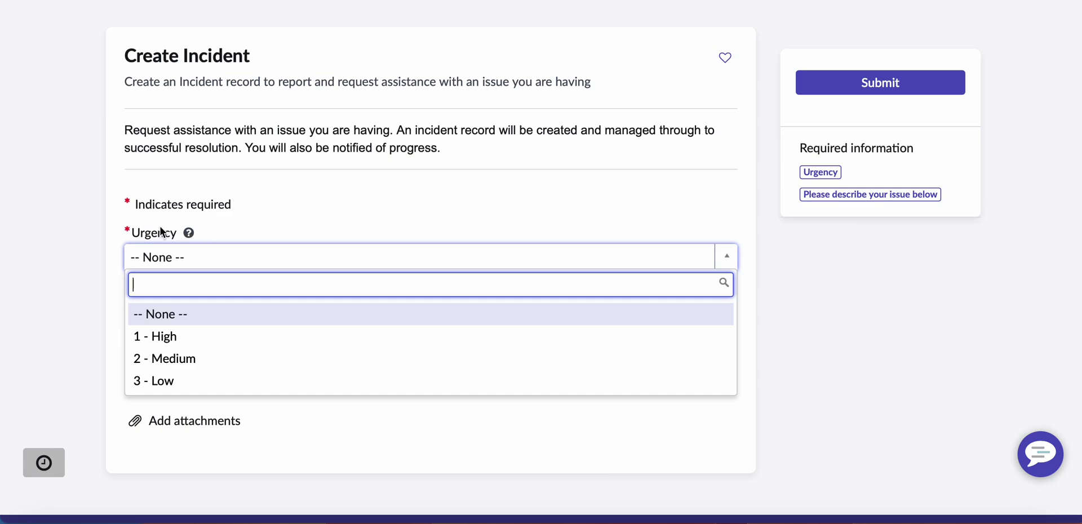
pyautogui.click(193, 359)
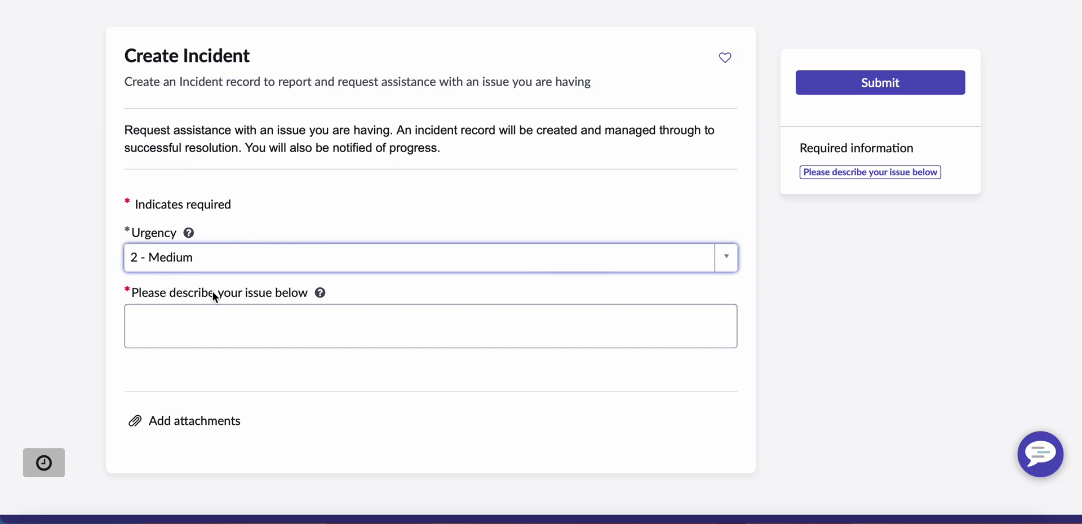
pyautogui.click(206, 329)
pyautogui.write('tes')
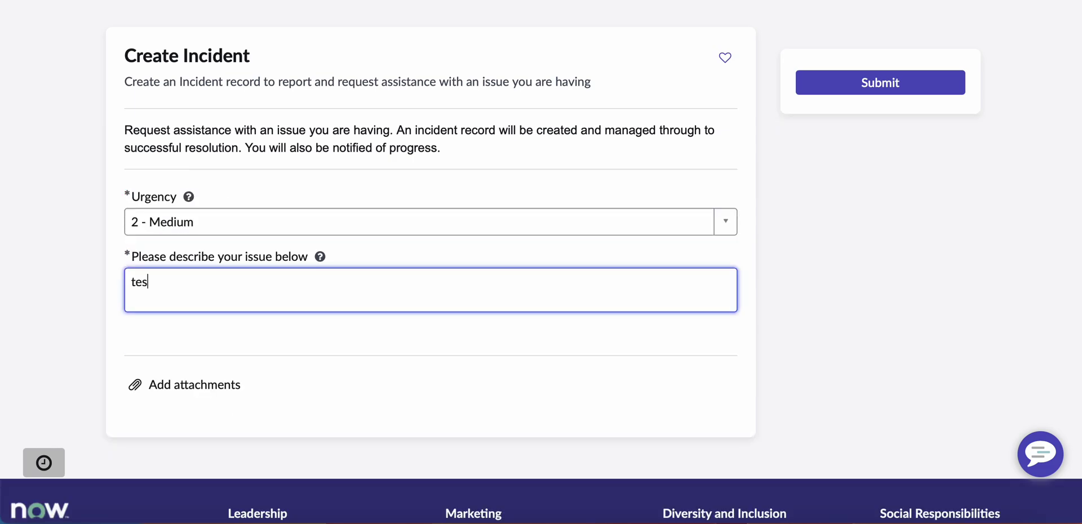
pyautogui.write('ting')
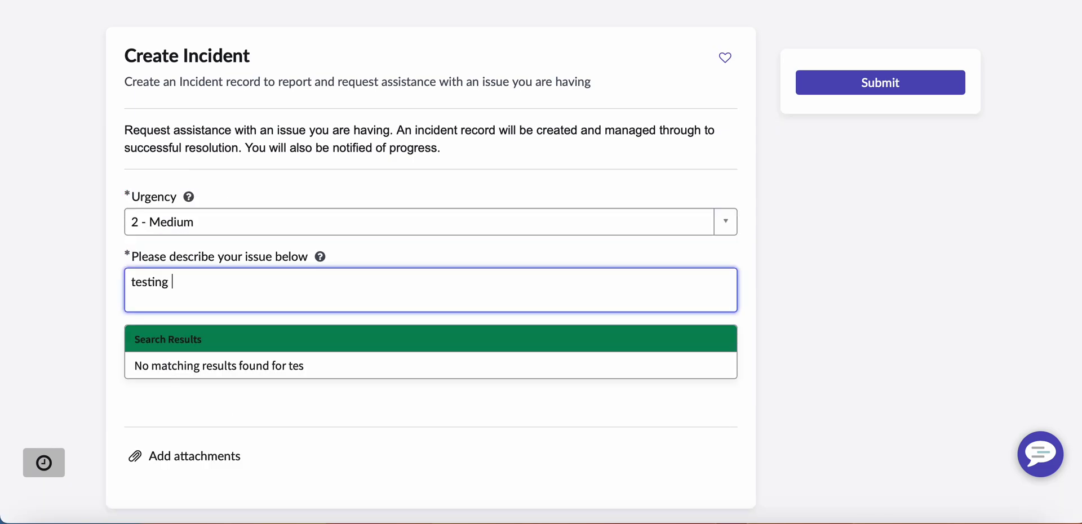
pyautogui.write(' testing')
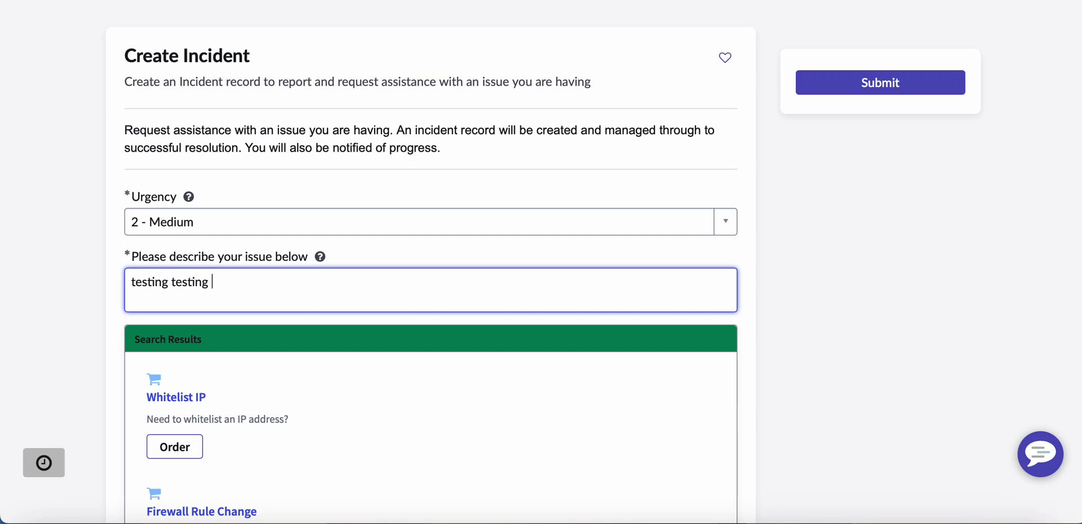
pyautogui.write(' demo')
pyautogui.click(61, 294)
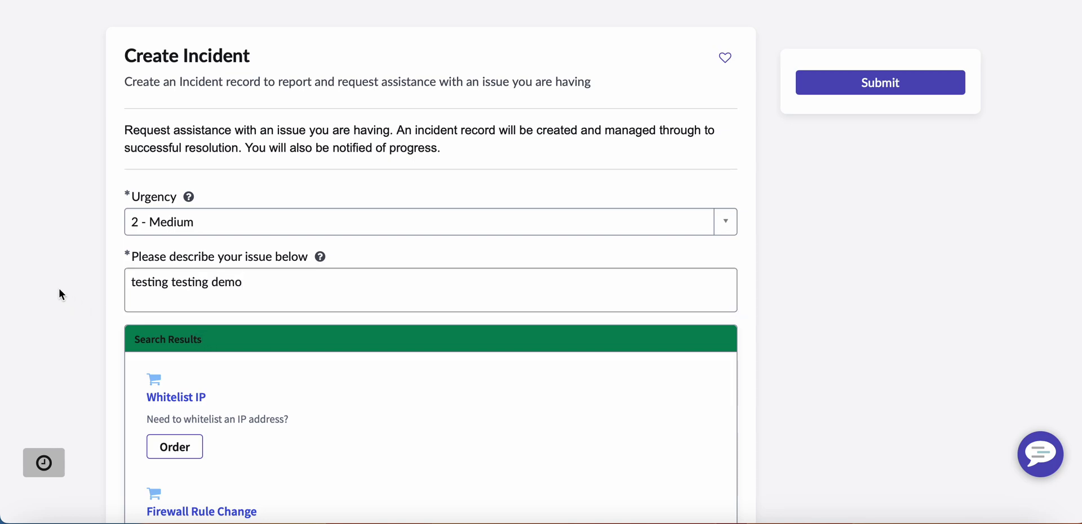
# Step: Submit the portal request, creating INC0010002, and highlight its incident number
pyautogui.click(844, 90)
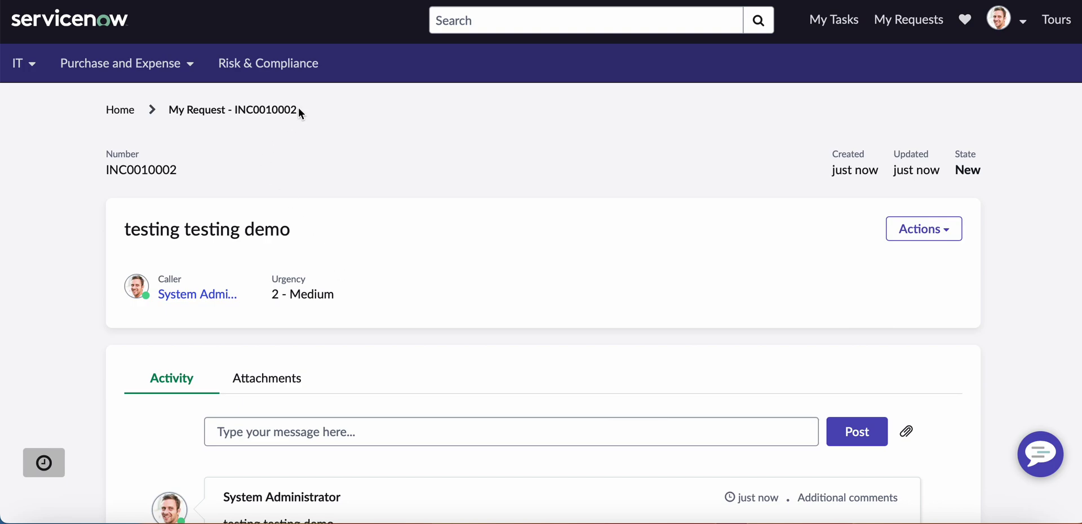
pyautogui.moveTo(299, 110); pyautogui.dragTo(236, 107)
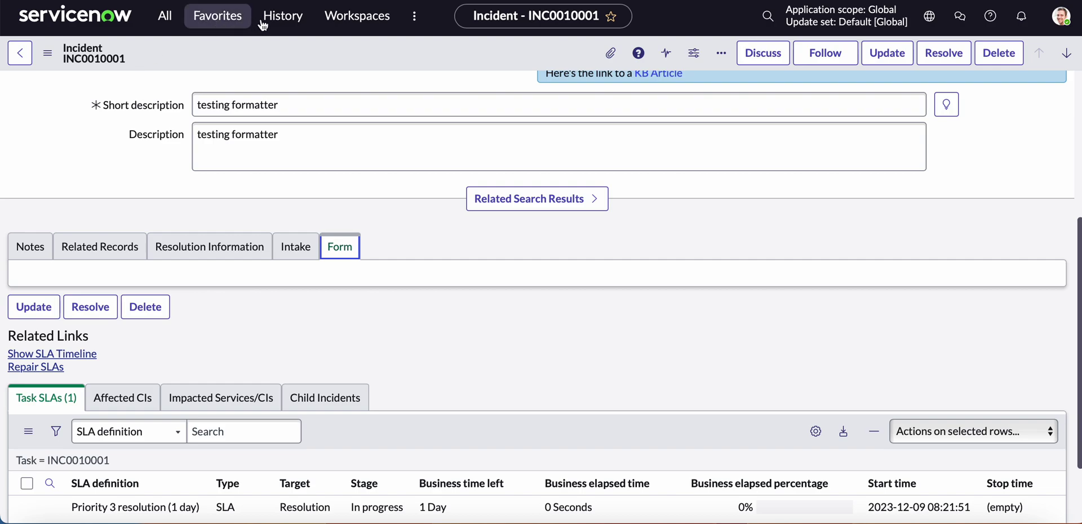
# Step: Open INC0010002 from the Favorites Incident - All list and scroll down its form
pyautogui.click(228, 17)
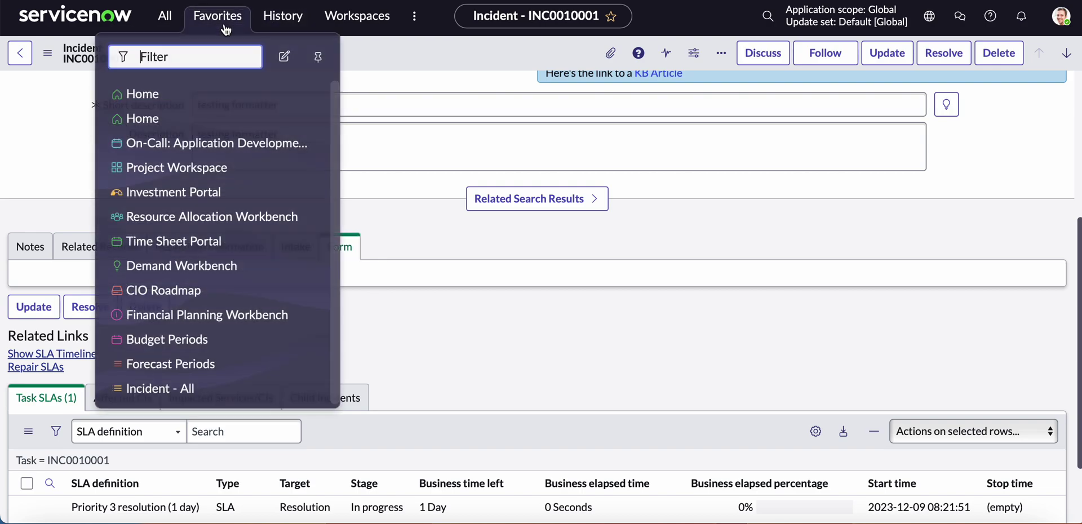
pyautogui.click(181, 386)
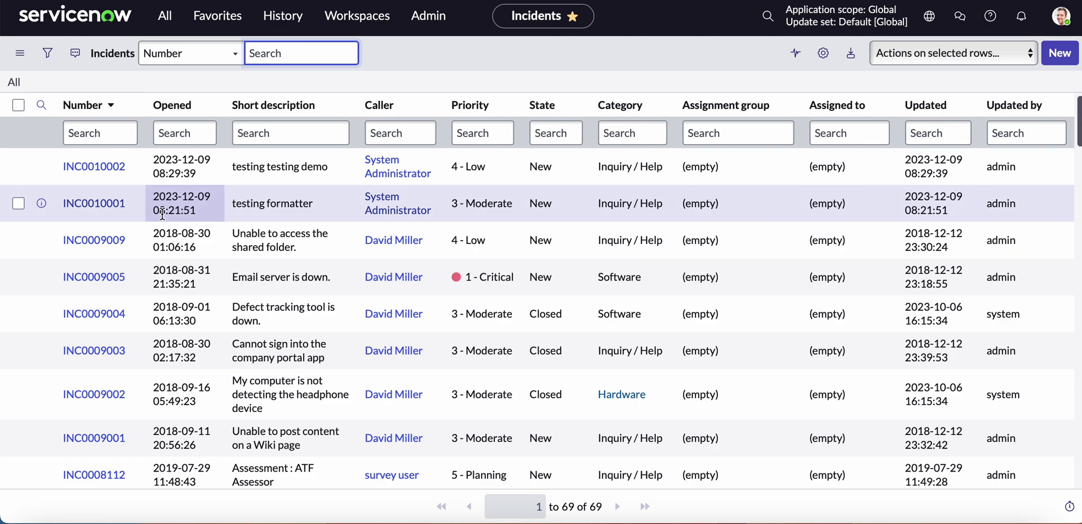
pyautogui.click(115, 173)
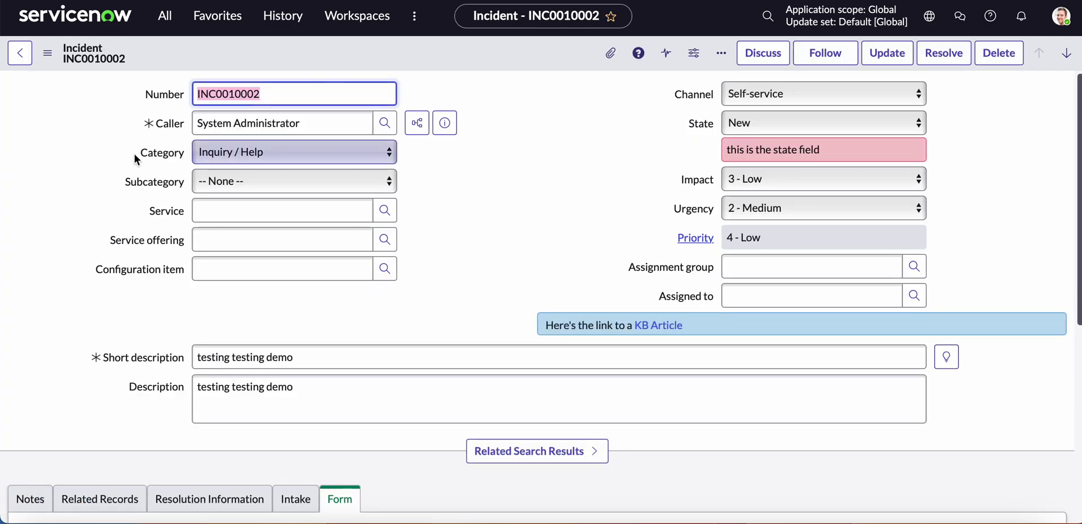
pyautogui.scroll(-3, 404, 284)
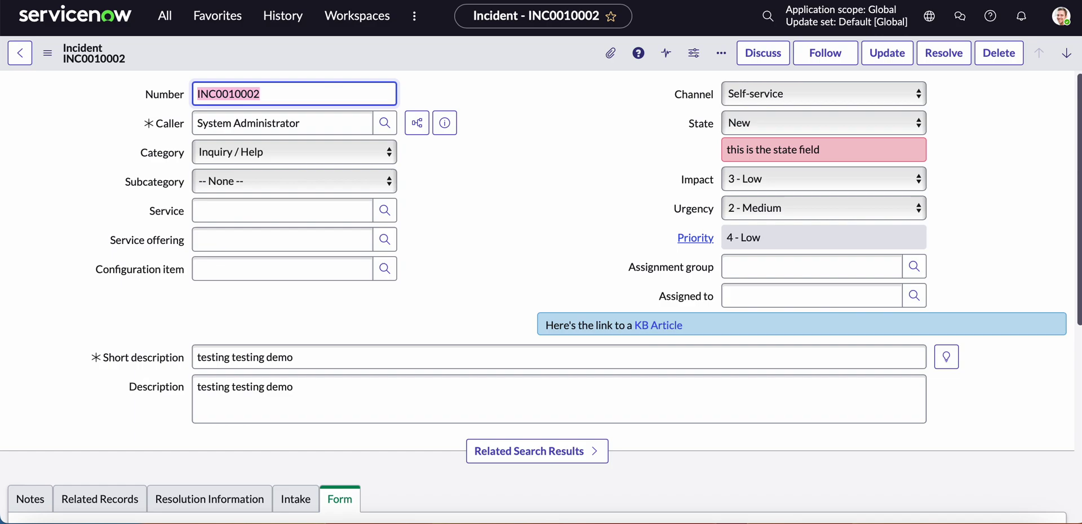
pyautogui.scroll(-7, 533, 202)
# Step: Show INC0010002's Intake tab variables, then switch to the Form tab to compare
pyautogui.click(306, 164)
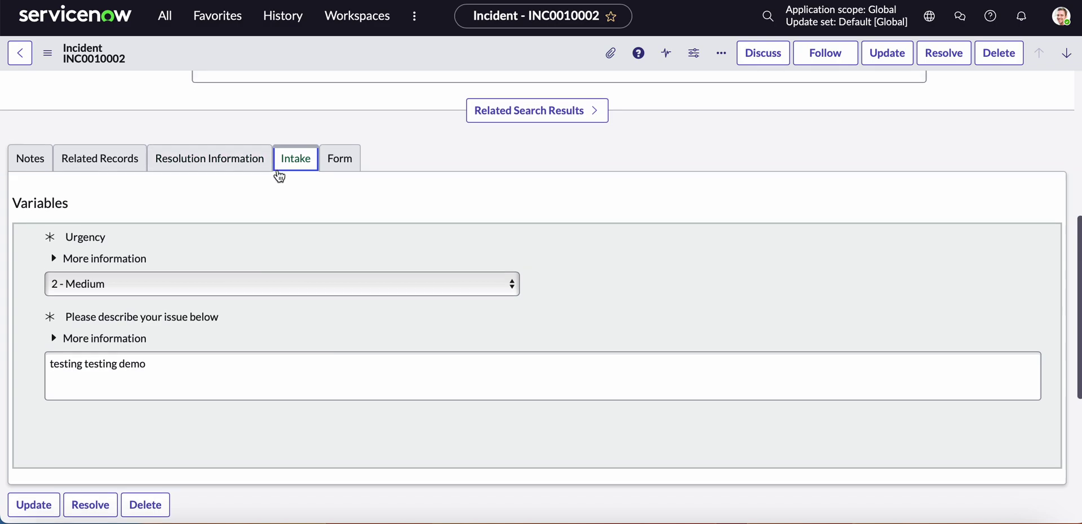
pyautogui.scroll(5, 280, 176)
pyautogui.scroll(-3, 299, 288)
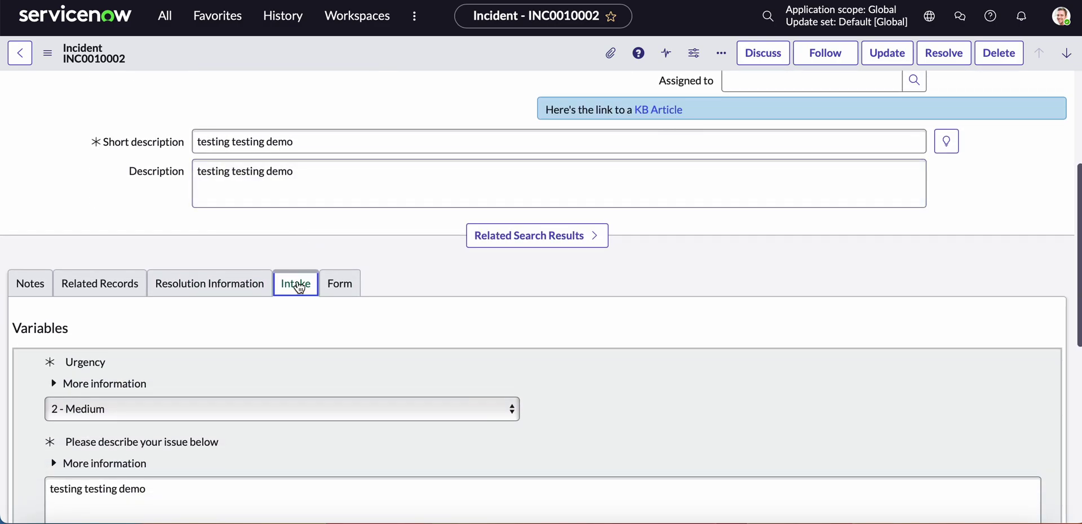
pyautogui.click(343, 287)
# Step: Open the Incident form layout configuration and select the Form section
pyautogui.click(52, 58)
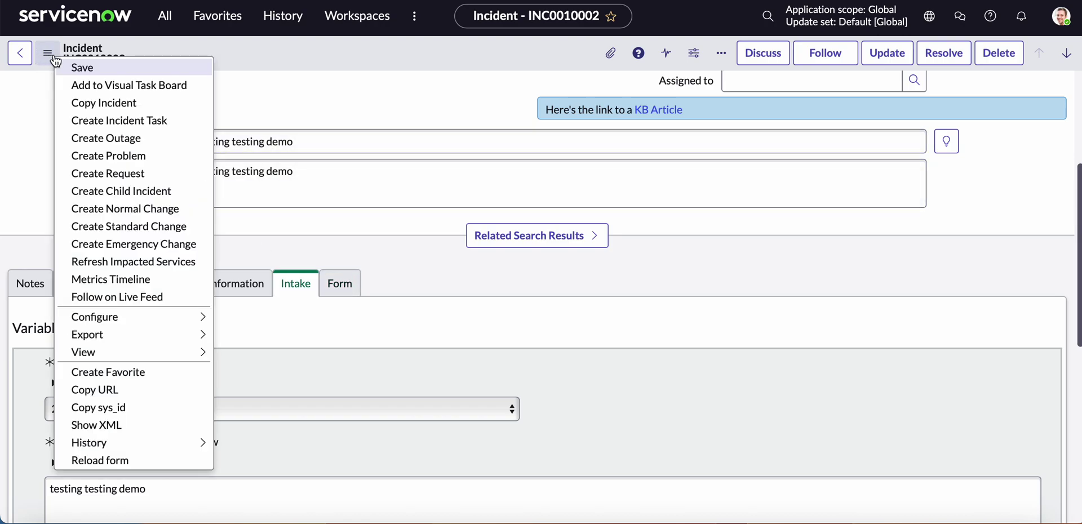
pyautogui.moveTo(167, 313)
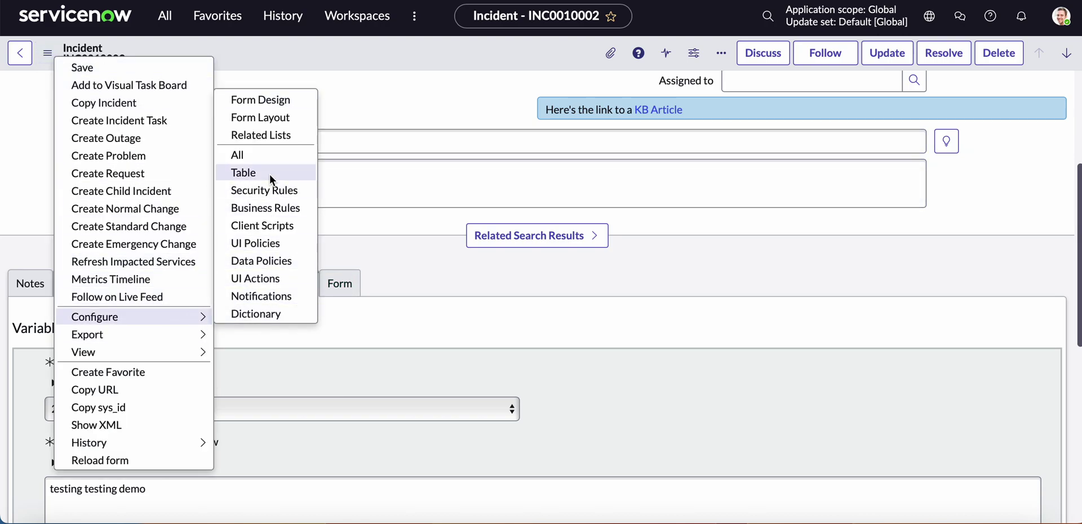
pyautogui.click(262, 116)
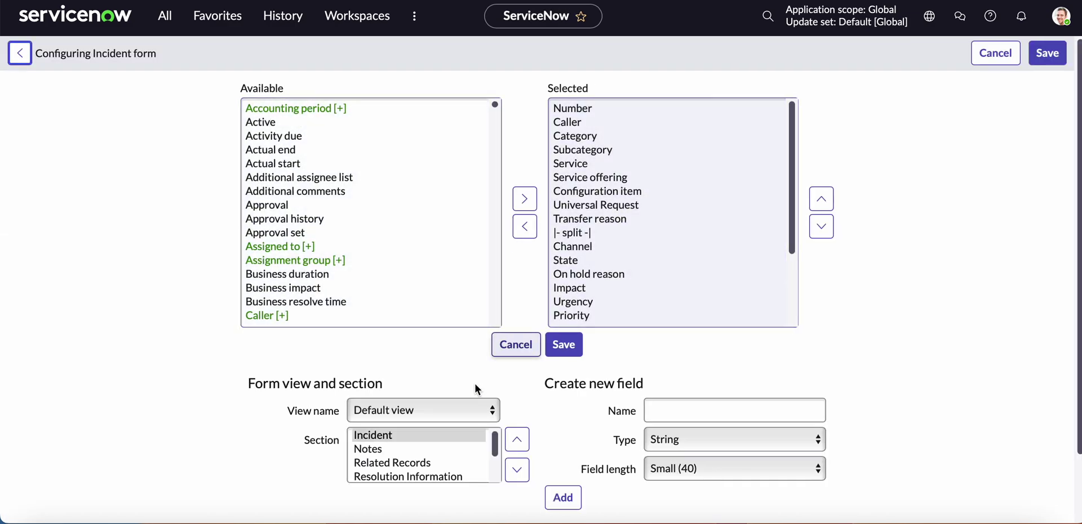
pyautogui.scroll(-3, 432, 451)
pyautogui.click(428, 461)
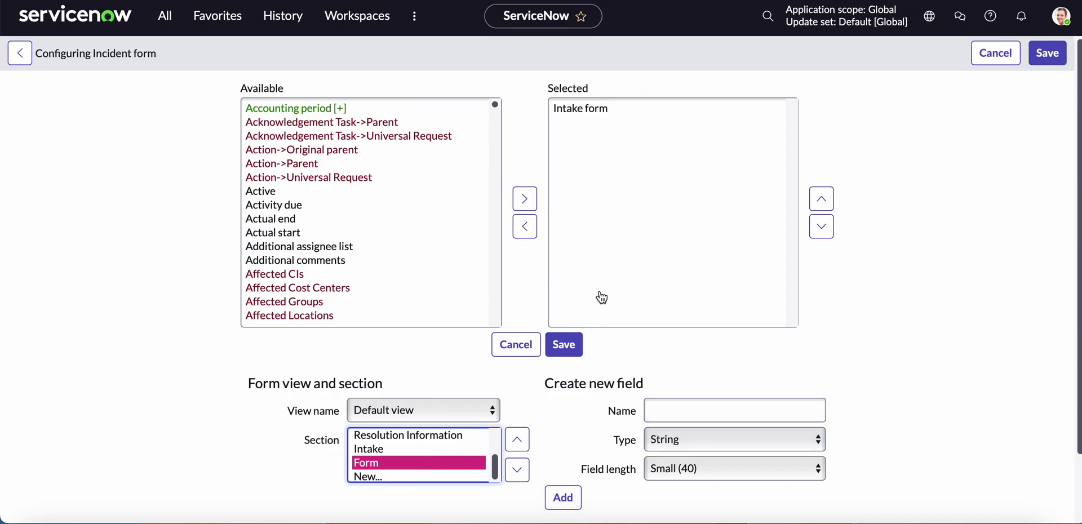
# Step: Remove Intake form from the Intake section and save the layout with it in the Form section
pyautogui.click(442, 449)
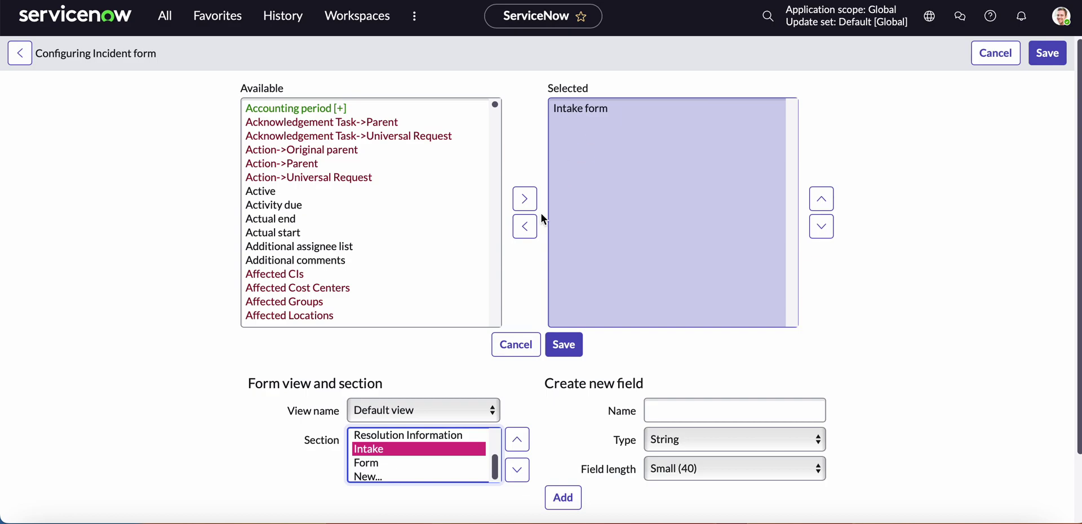
pyautogui.click(578, 107)
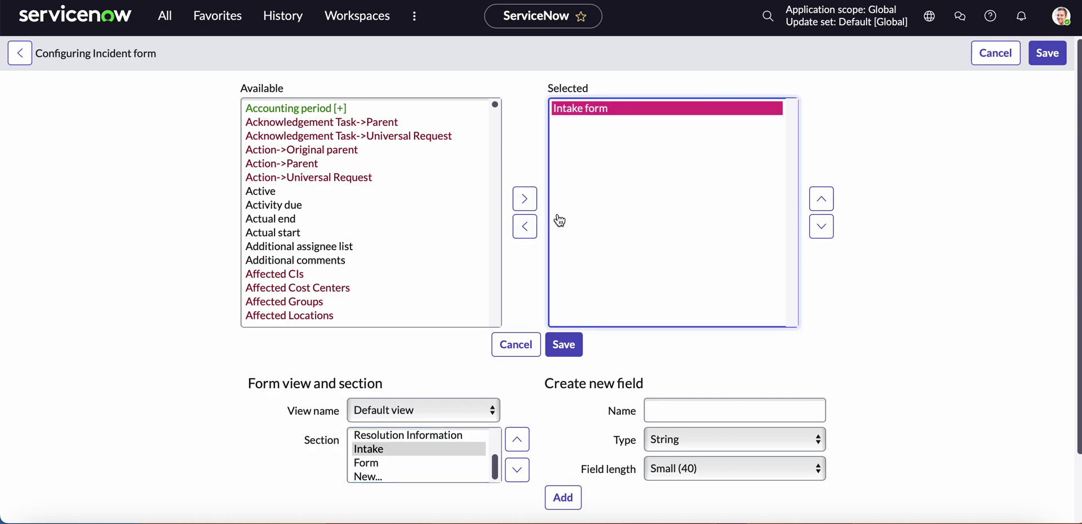
pyautogui.click(525, 226)
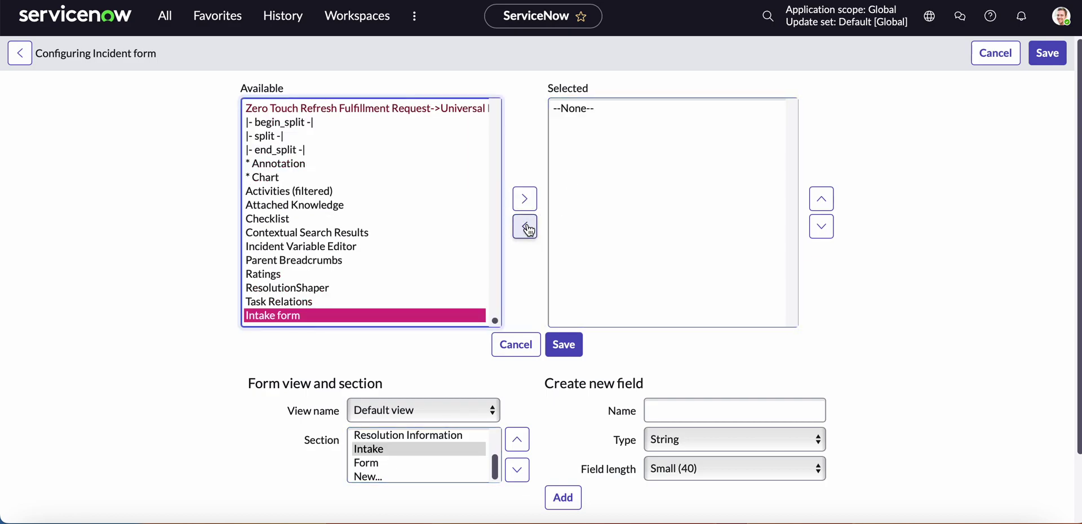
pyautogui.click(384, 462)
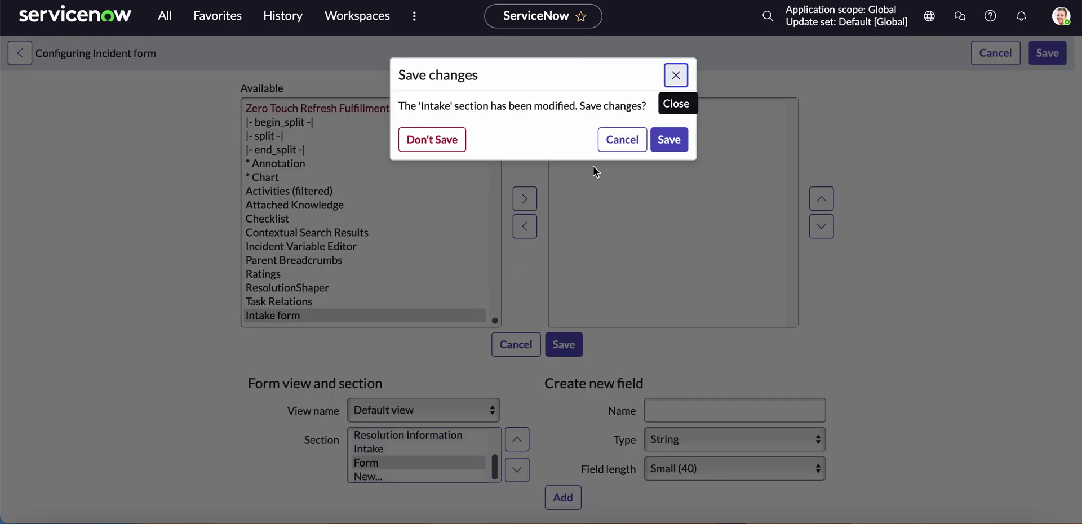
pyautogui.click(668, 141)
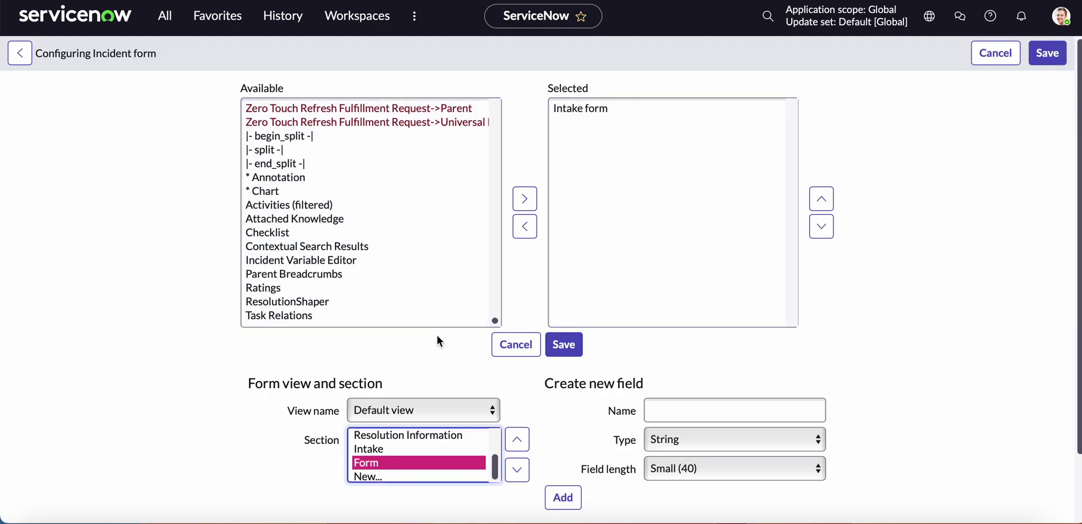
pyautogui.click(398, 451)
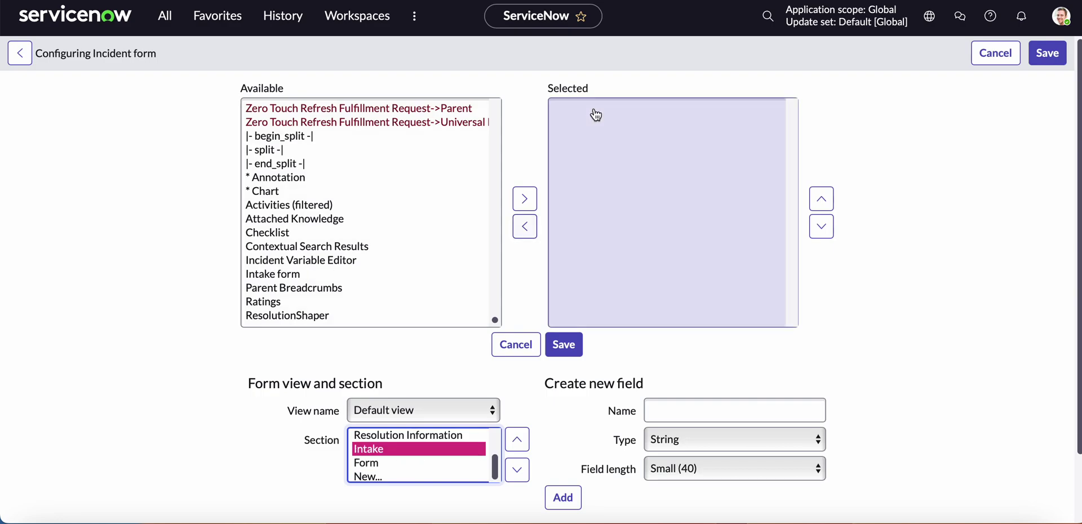
pyautogui.click(408, 462)
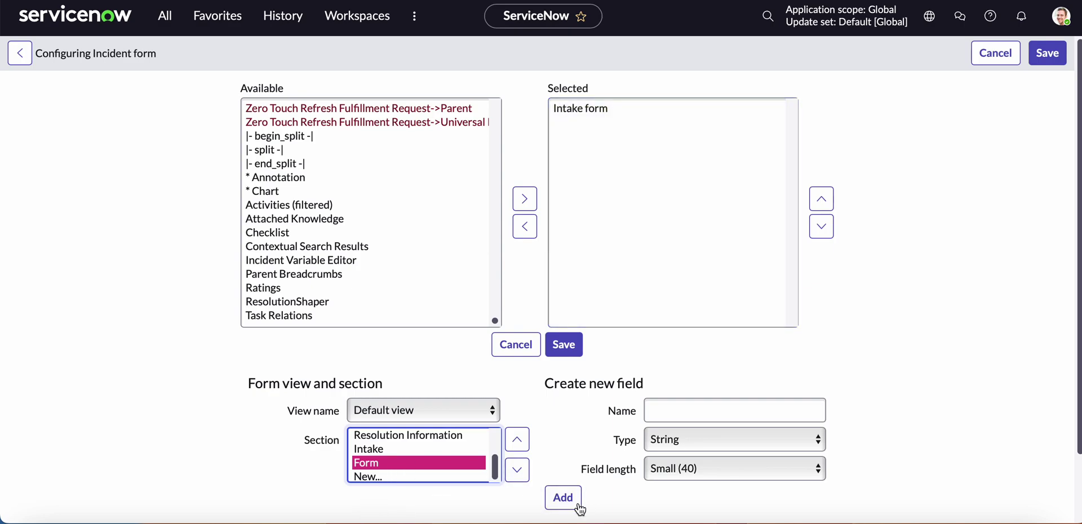
pyautogui.click(563, 344)
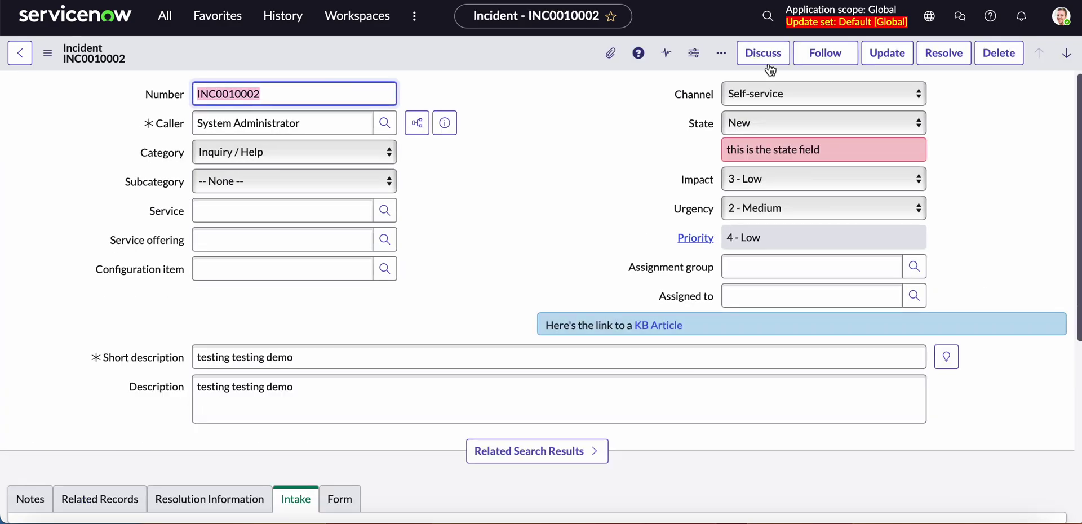
pyautogui.scroll(-5, 479, 323)
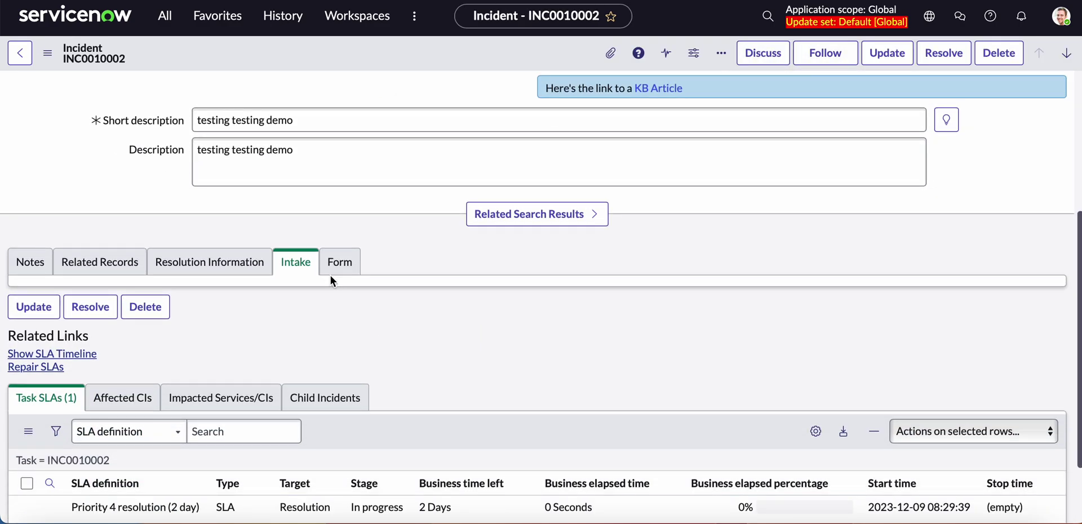
pyautogui.click(340, 270)
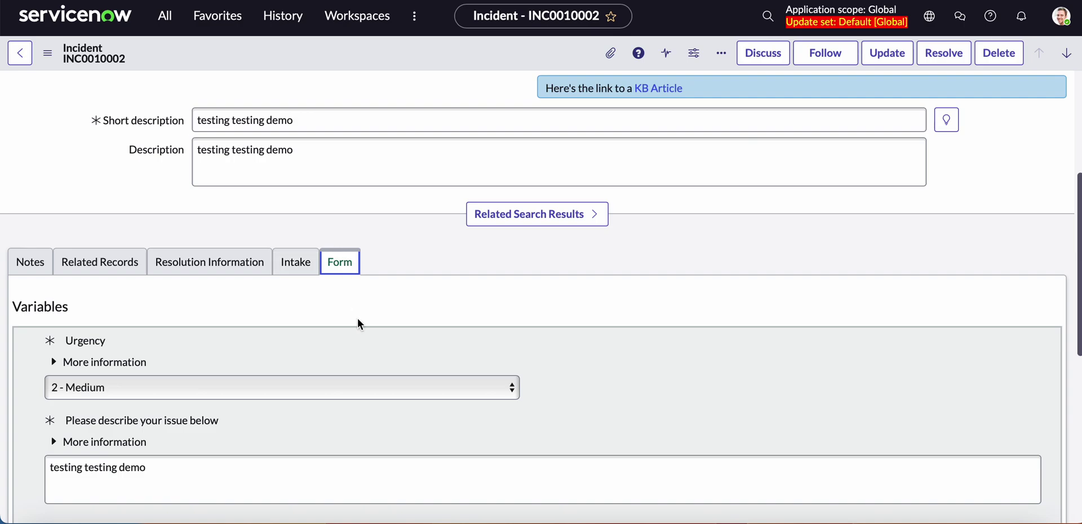
pyautogui.click(299, 265)
# Step: Recheck INC0010002's Form section, then search the portal for 'incident' and open Create Incident
pyautogui.click(338, 265)
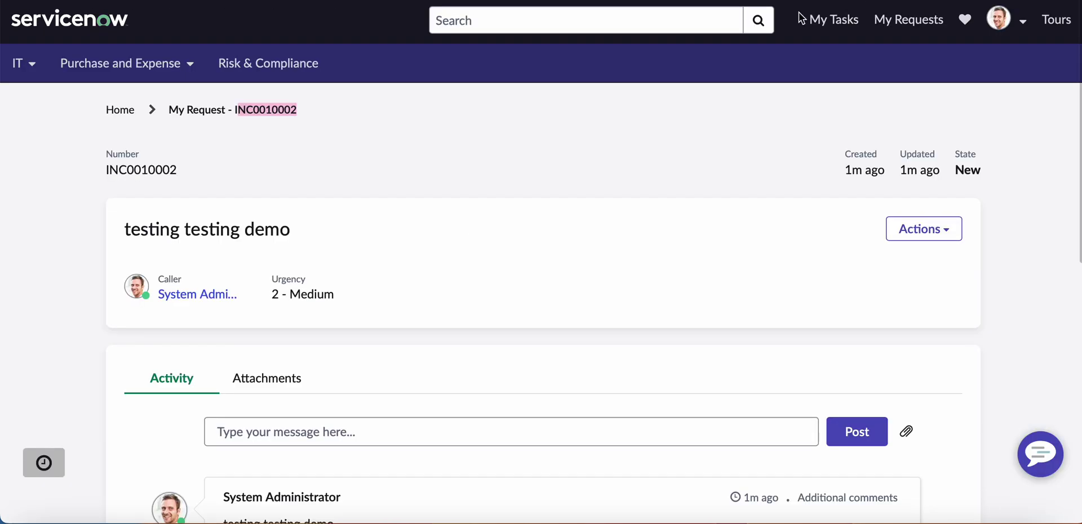
pyautogui.click(116, 109)
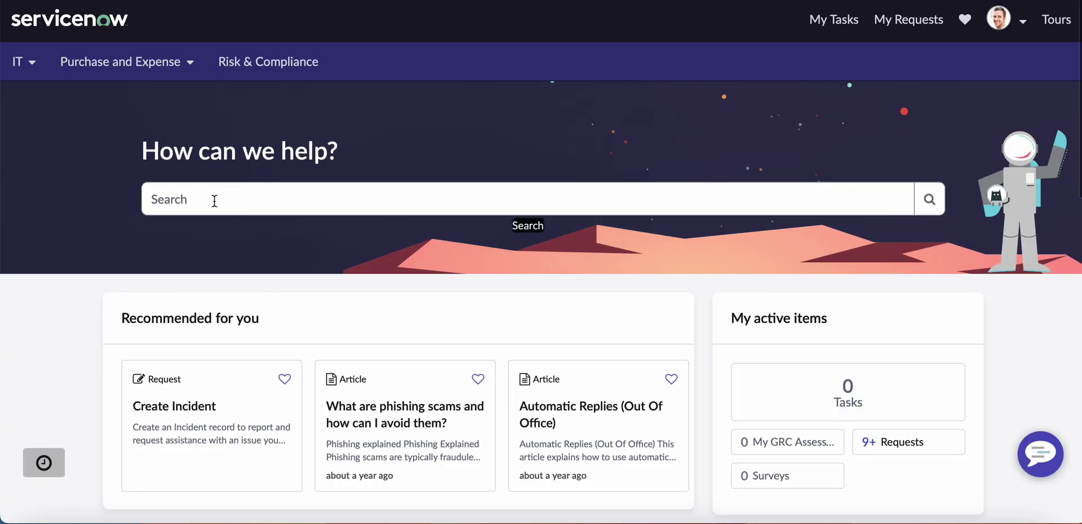
pyautogui.click(220, 203)
pyautogui.write('incident')
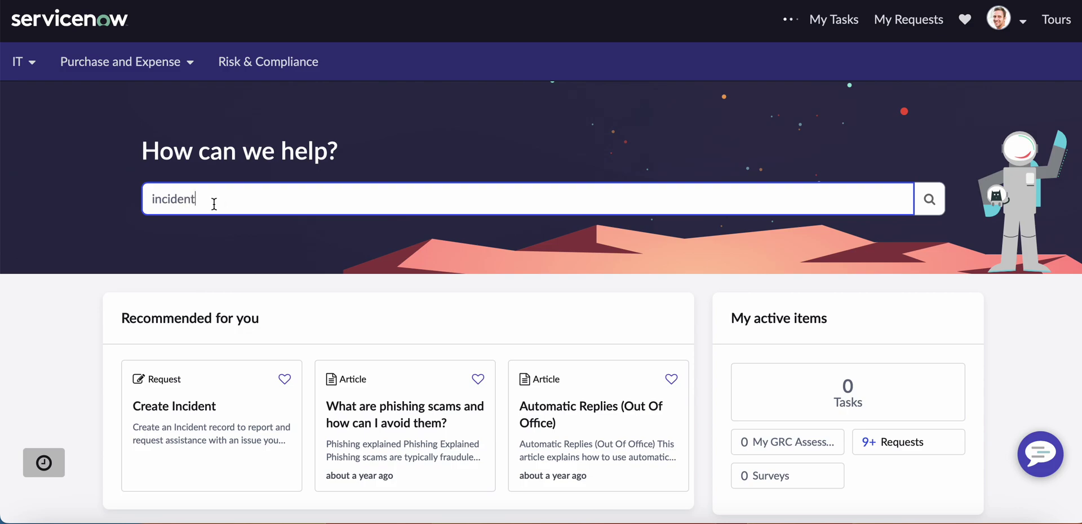
pyautogui.press('Return')
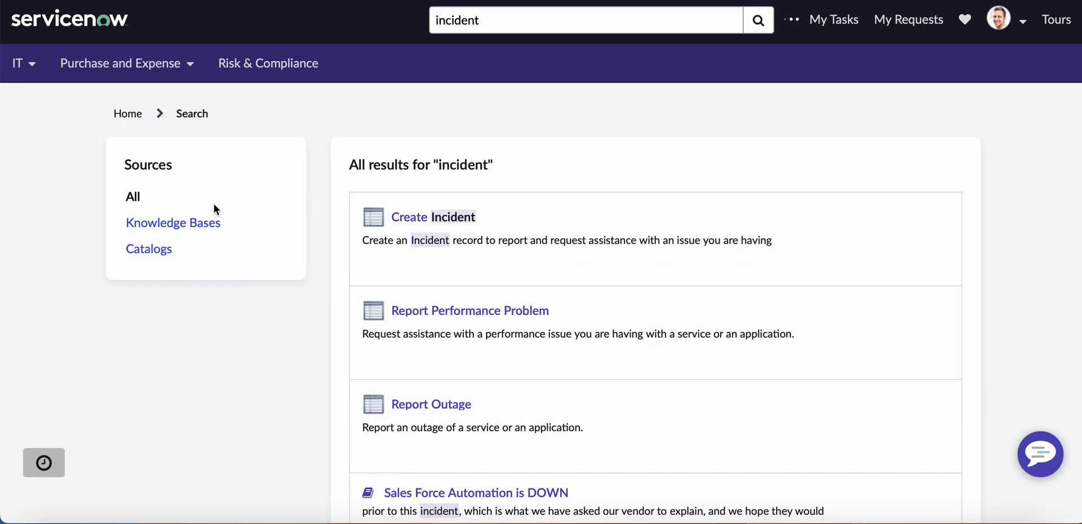
pyautogui.click(410, 219)
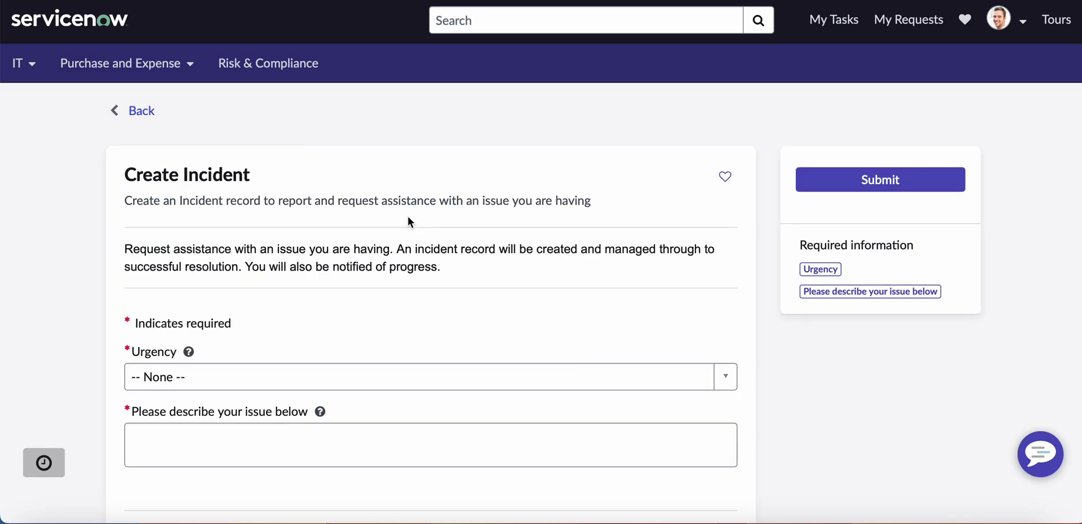
# Step: Set Urgency to 3 - Low, describe the issue as 'test again', and submit to create INC0010003
pyautogui.click(235, 379)
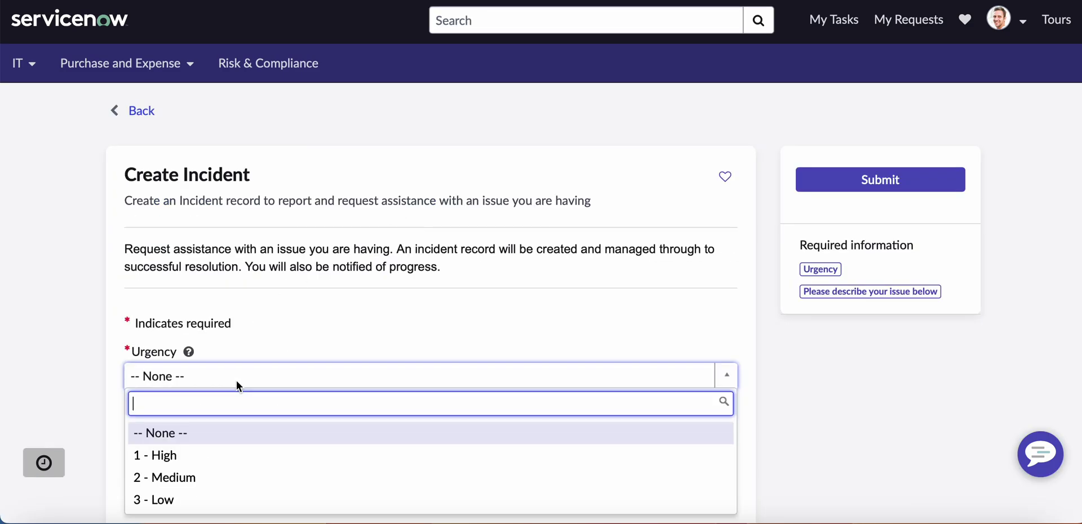
pyautogui.click(222, 499)
pyautogui.click(221, 448)
pyautogui.write('test again')
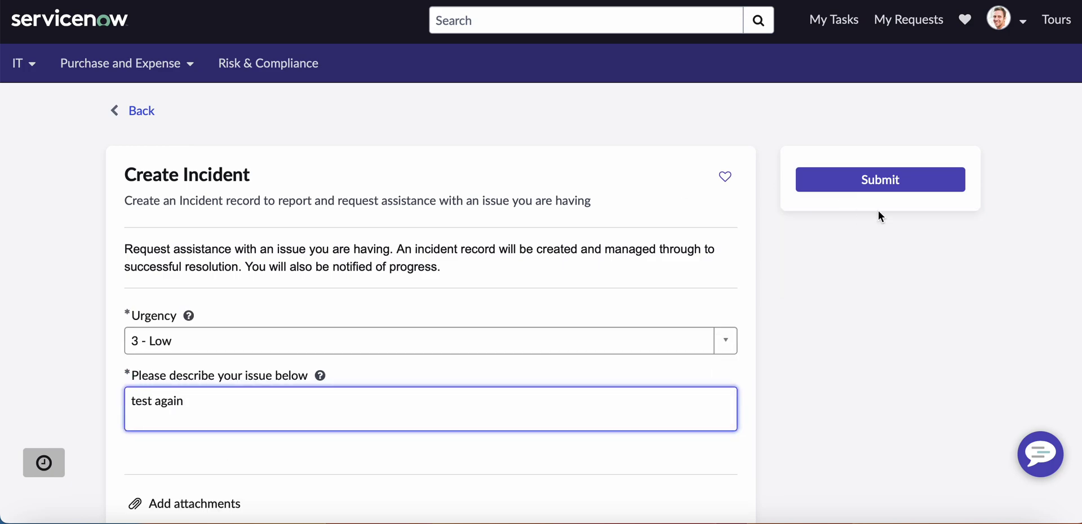
pyautogui.click(865, 169)
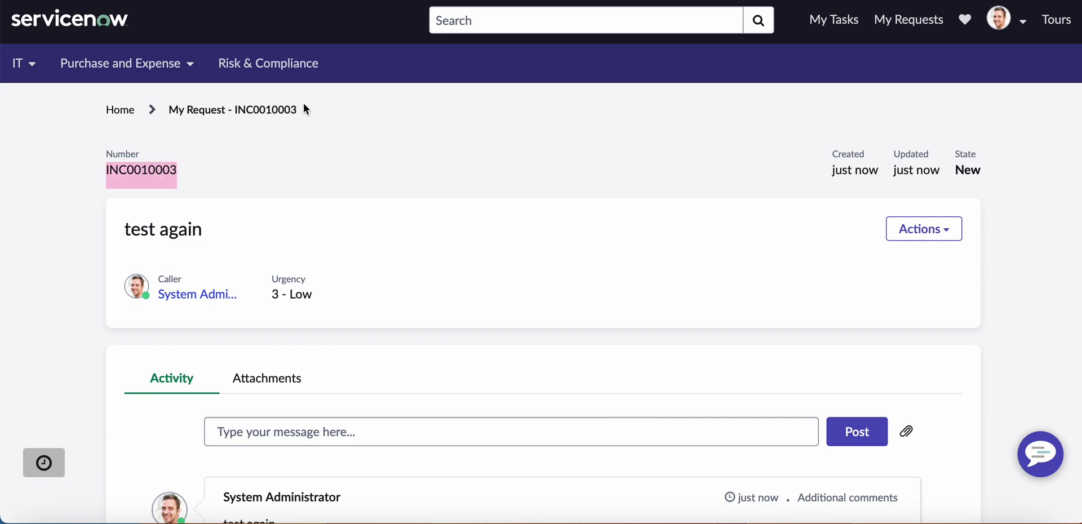
pyautogui.moveTo(298, 110); pyautogui.dragTo(234, 111)
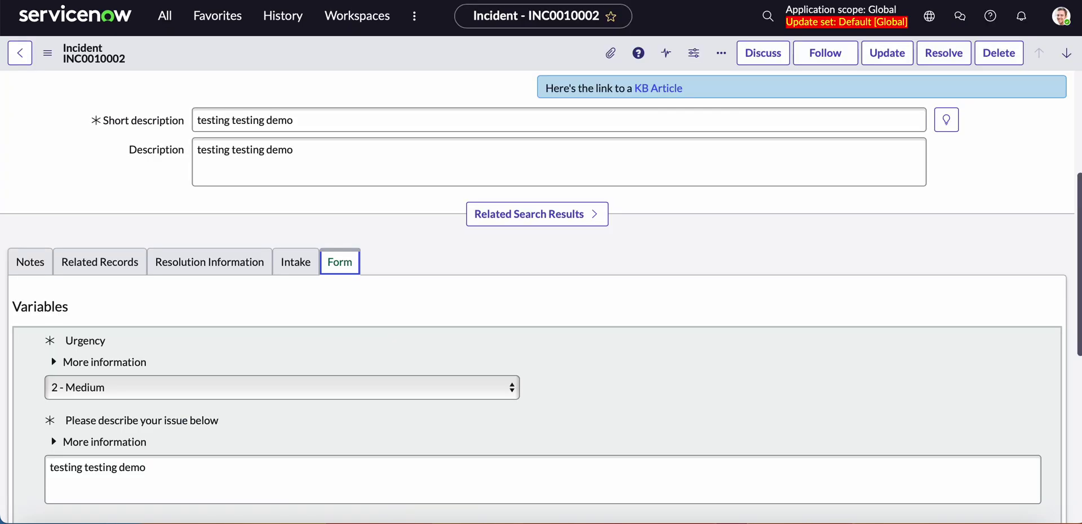
# Step: Open INC0010003 from Incident - All and check its Form section's description variable
pyautogui.click(167, 16)
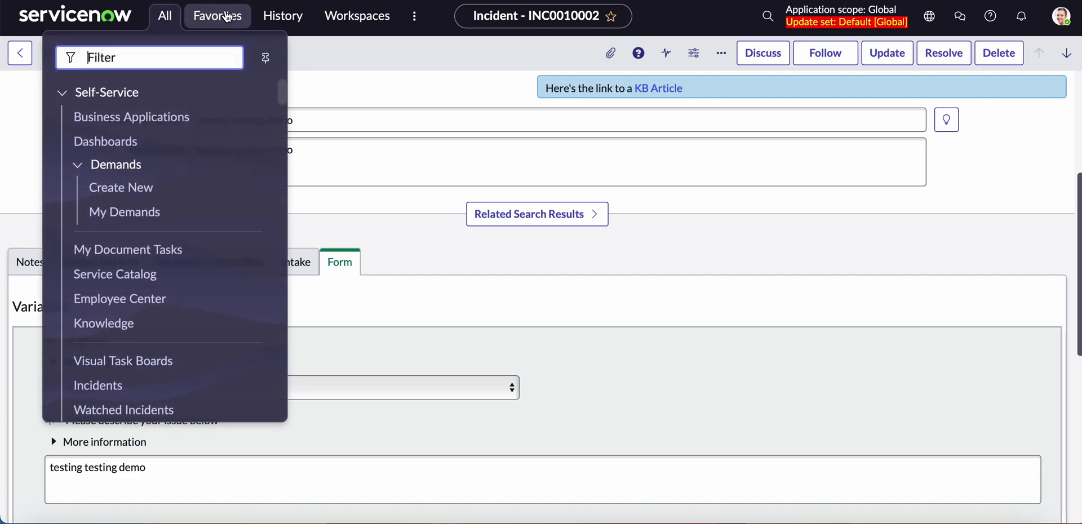
pyautogui.click(217, 16)
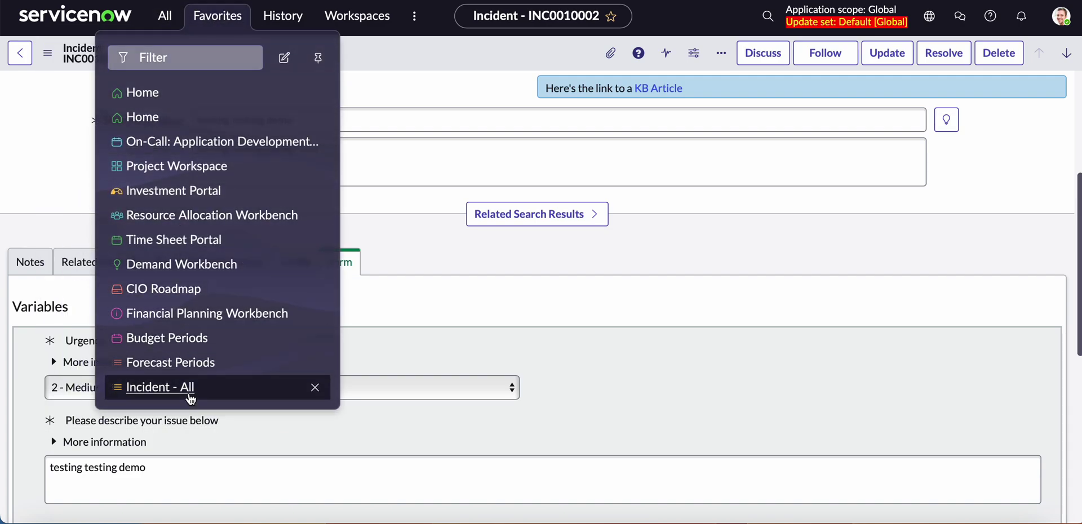
pyautogui.click(189, 393)
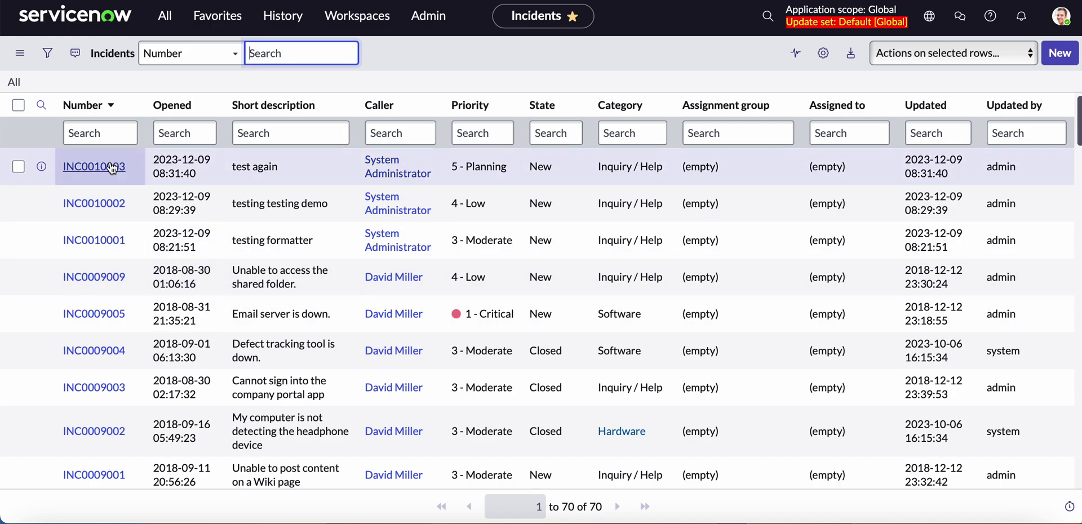
pyautogui.click(112, 170)
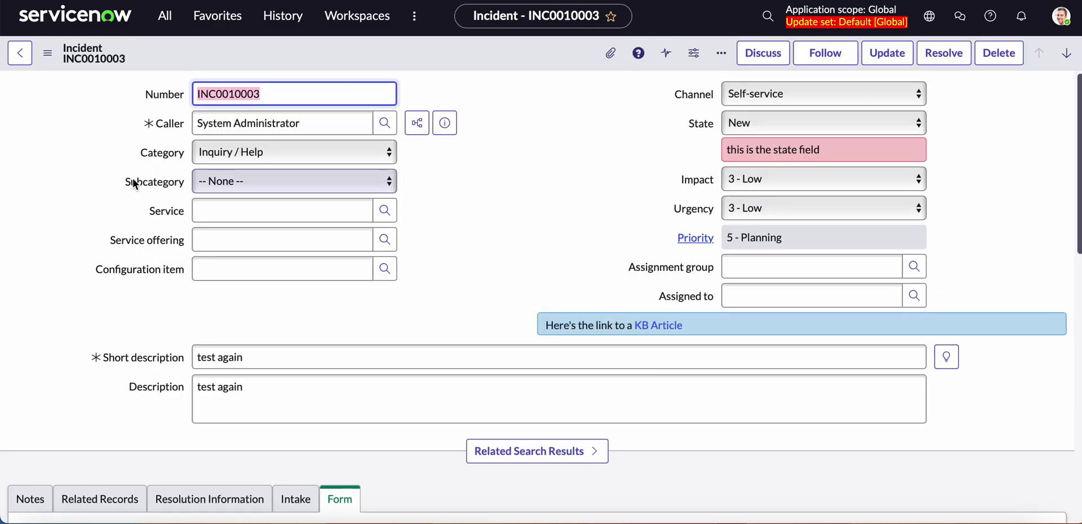
pyautogui.scroll(-6, 155, 204)
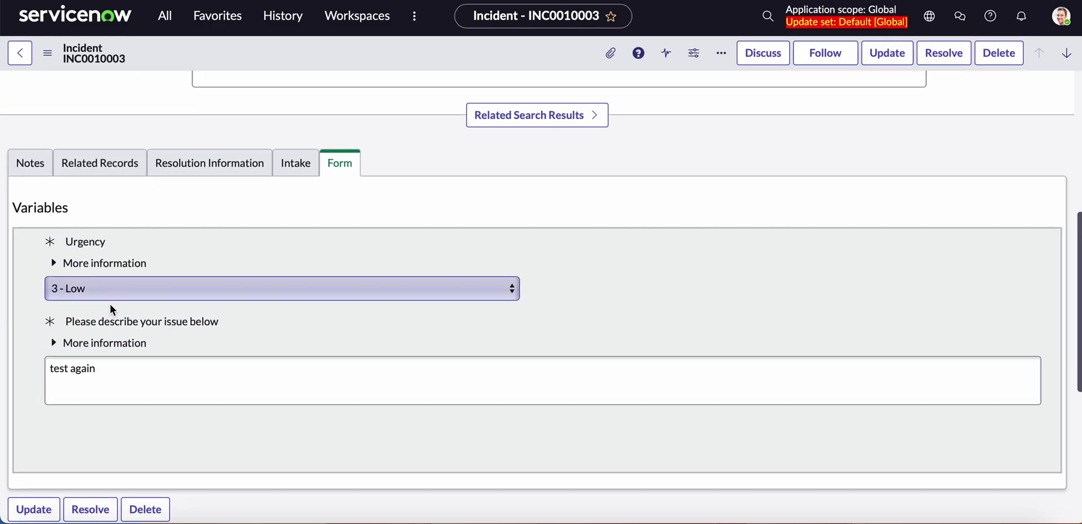
pyautogui.click(97, 372)
pyautogui.scroll(2, 170, 286)
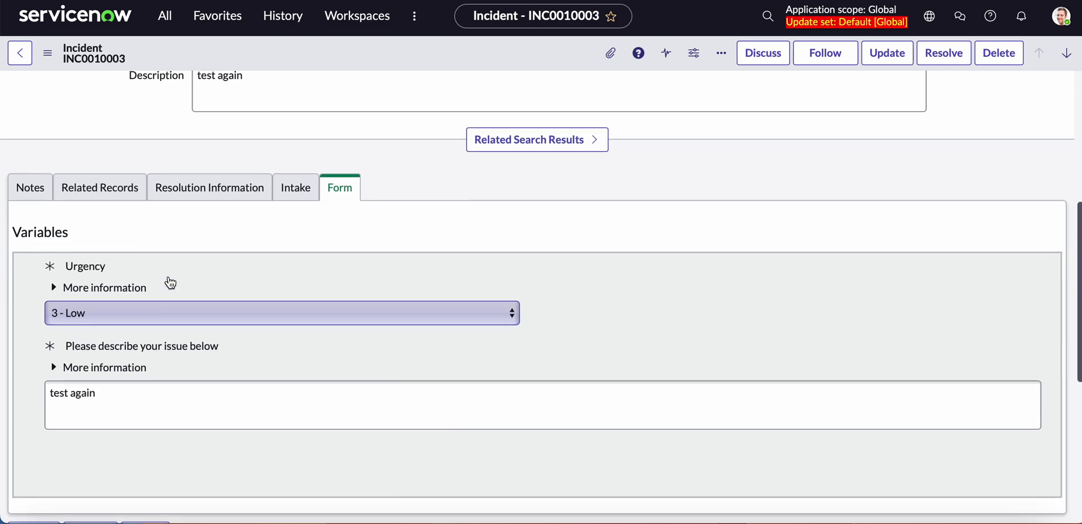
pyautogui.scroll(6, 168, 274)
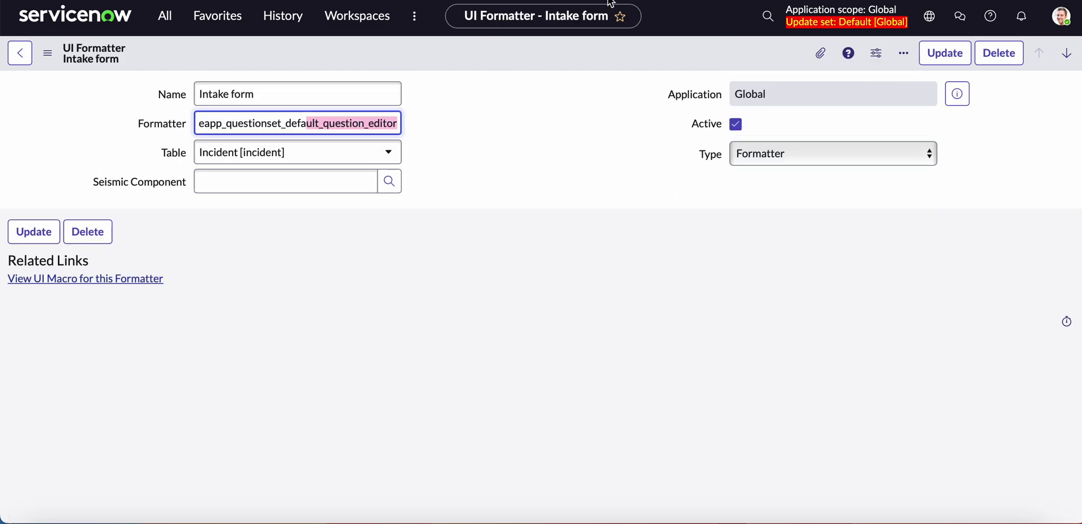
pyautogui.click(275, 124)
pyautogui.moveTo(275, 124); pyautogui.dragTo(402, 125)
pyautogui.click(439, 139)
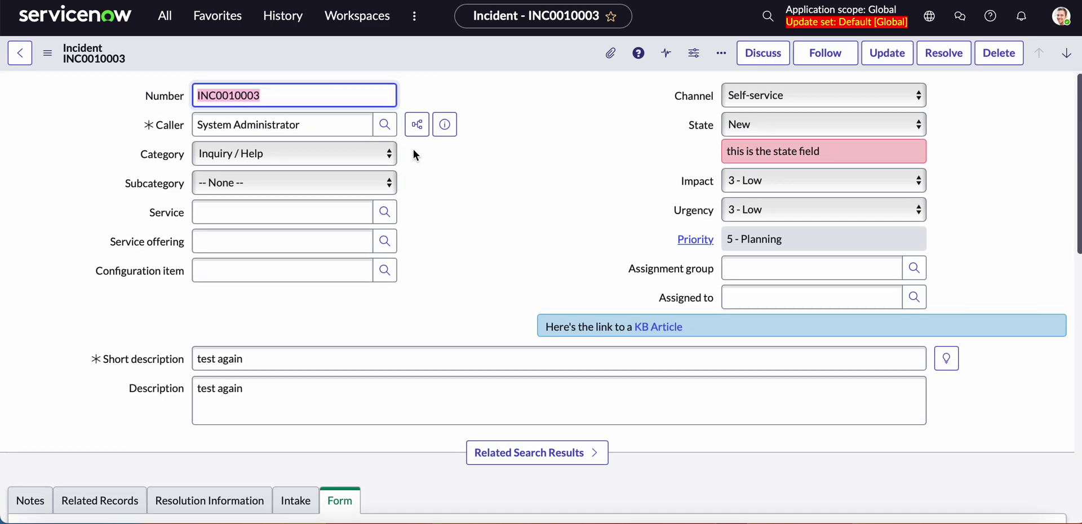
# Step: Open Configure > Form Layout for the Incident form and select the Form section
pyautogui.click(48, 53)
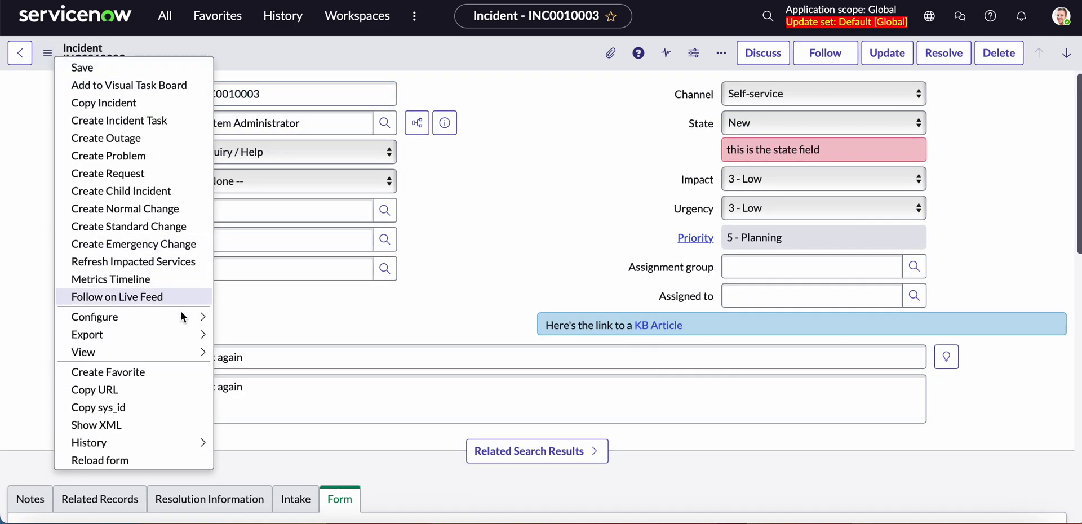
pyautogui.moveTo(180, 315)
pyautogui.click(267, 119)
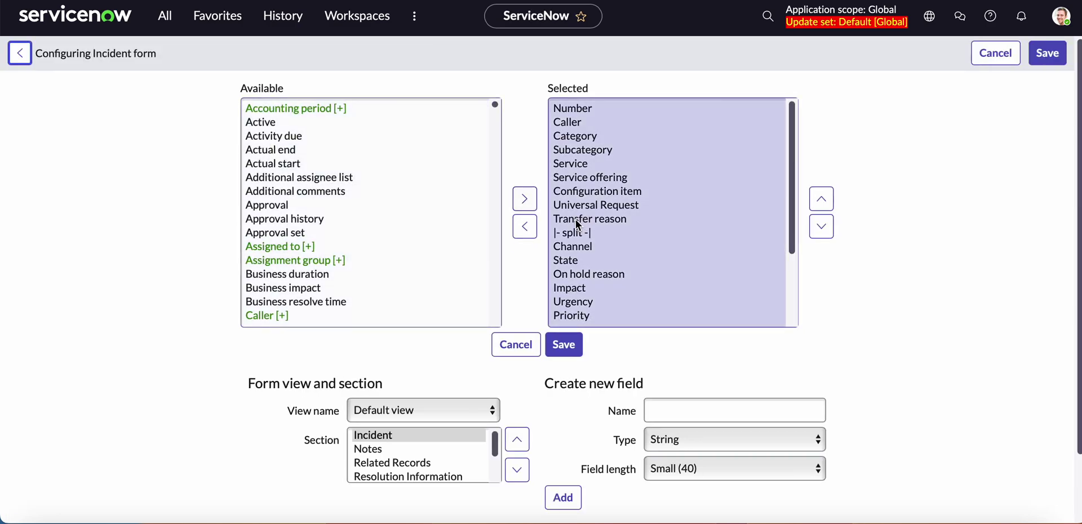
pyautogui.scroll(-1, 449, 453)
pyautogui.click(435, 463)
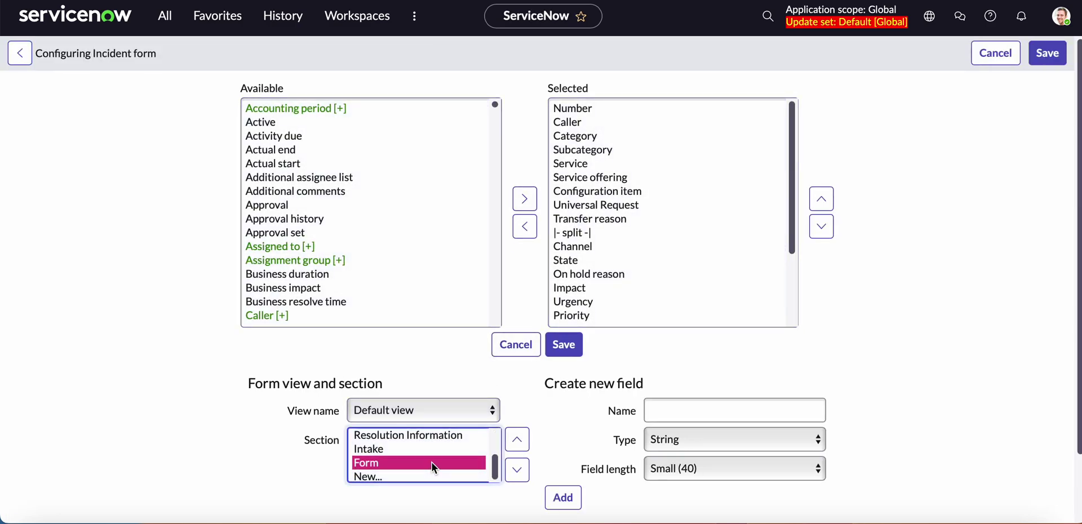